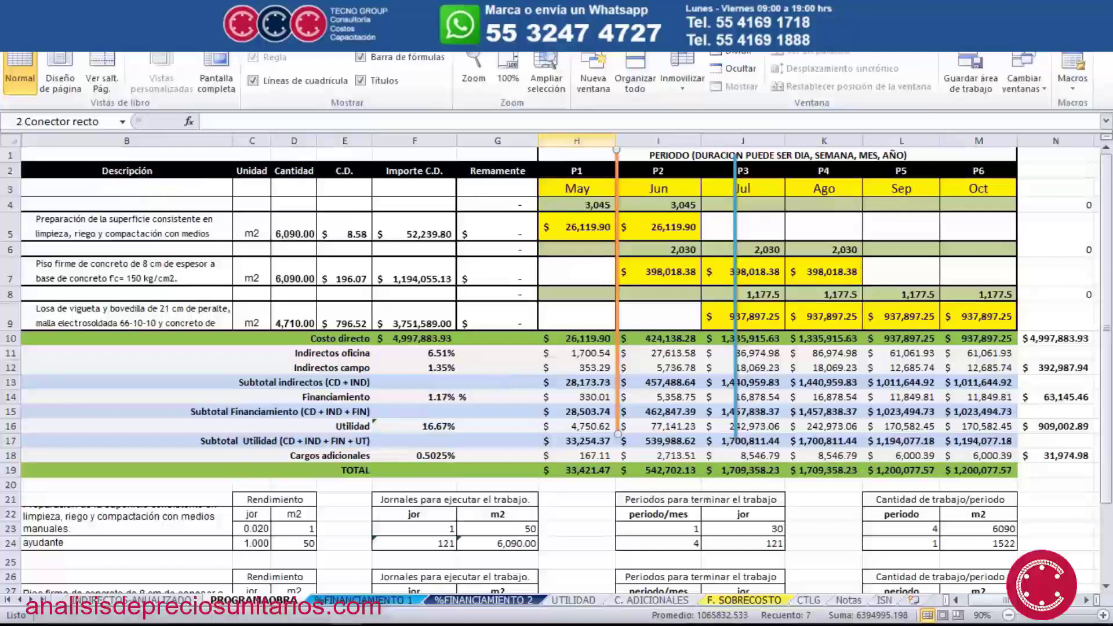
Examine the May, June and July period columns and the vertical marker lines in the PROGRAMAOBRA schedule
{"action": "left_click", "coordinate": [577, 140]}
{"action": "left_click", "coordinate": [478, 518]}
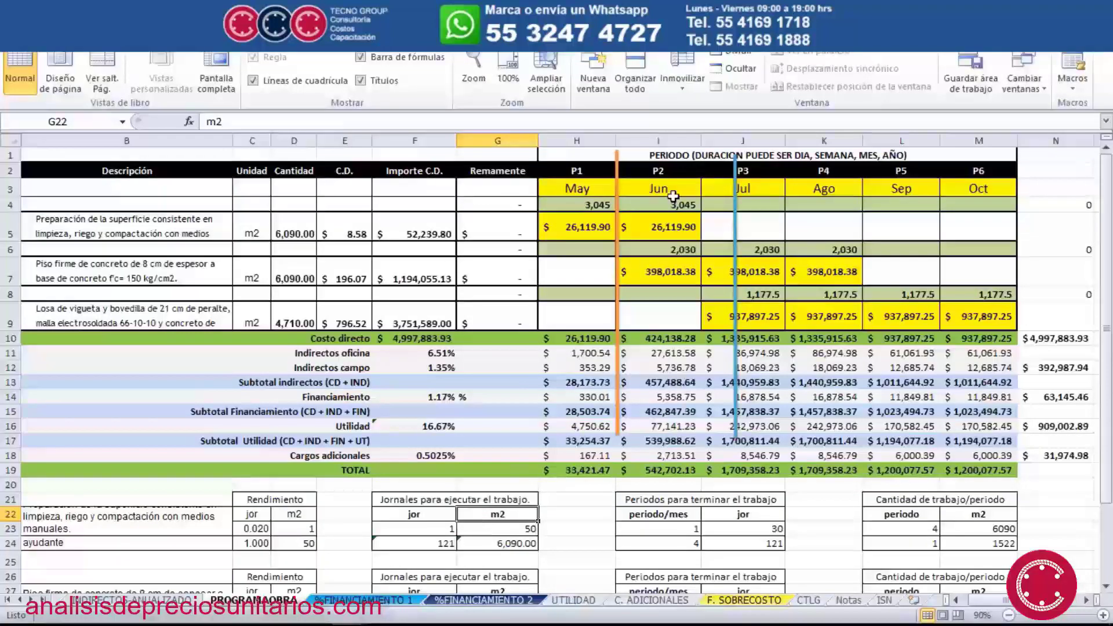
{"action": "left_click", "coordinate": [670, 135]}
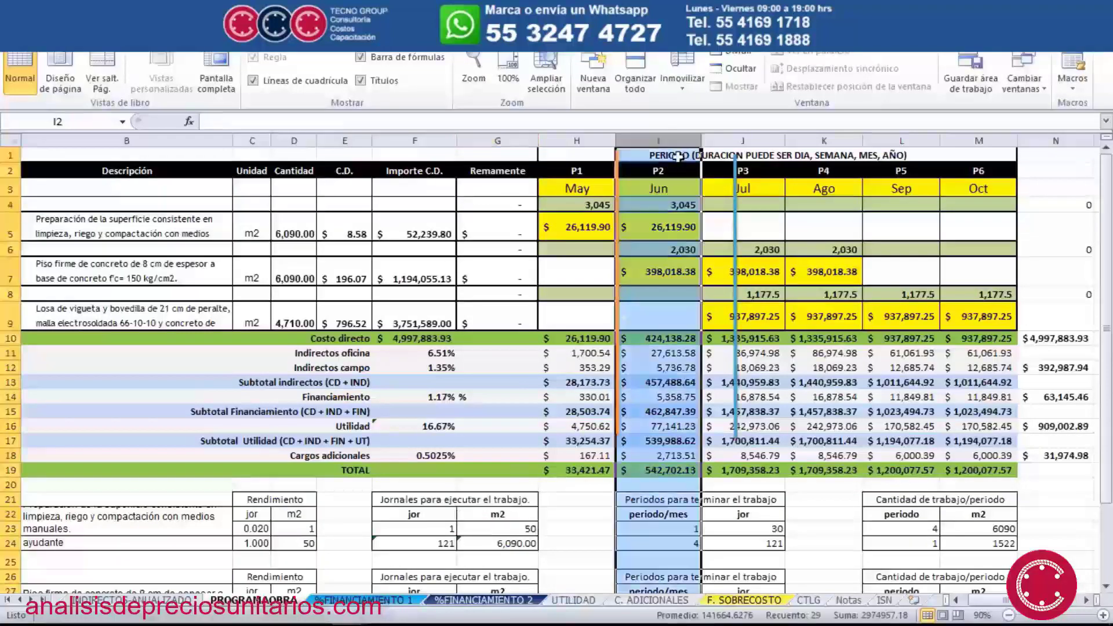
{"action": "left_click", "coordinate": [729, 135]}
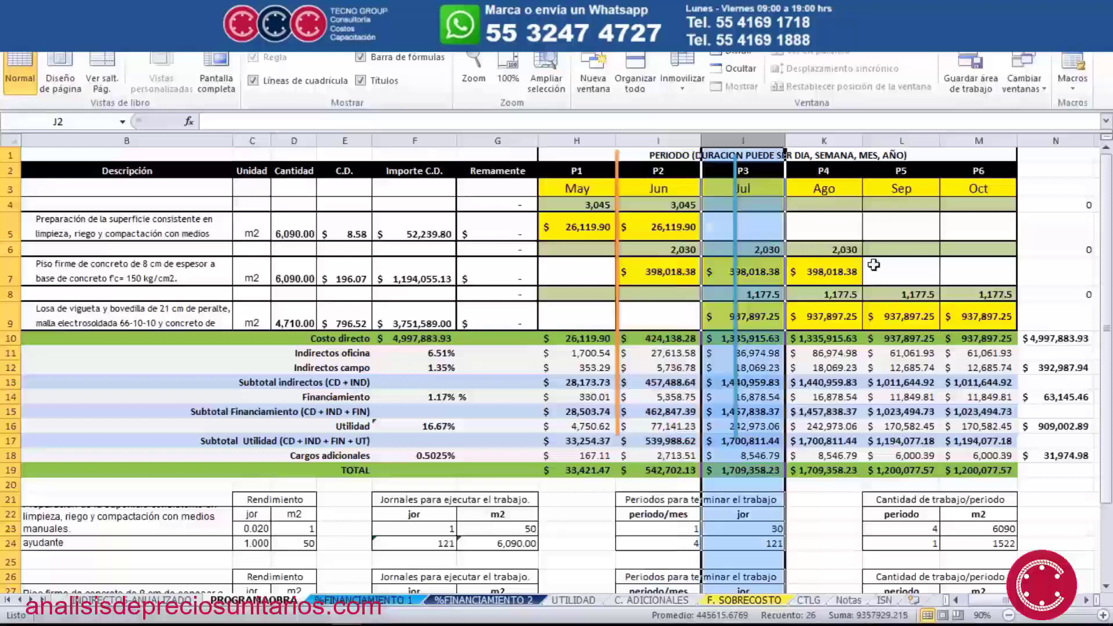
{"action": "left_click", "coordinate": [1029, 219]}
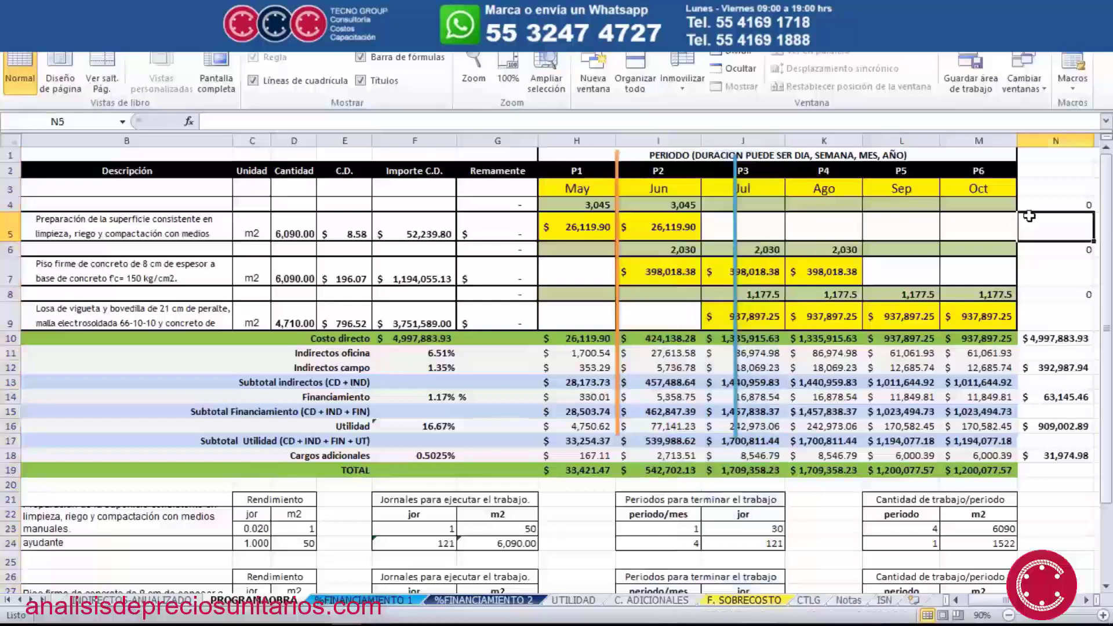
{"action": "left_click", "coordinate": [734, 227]}
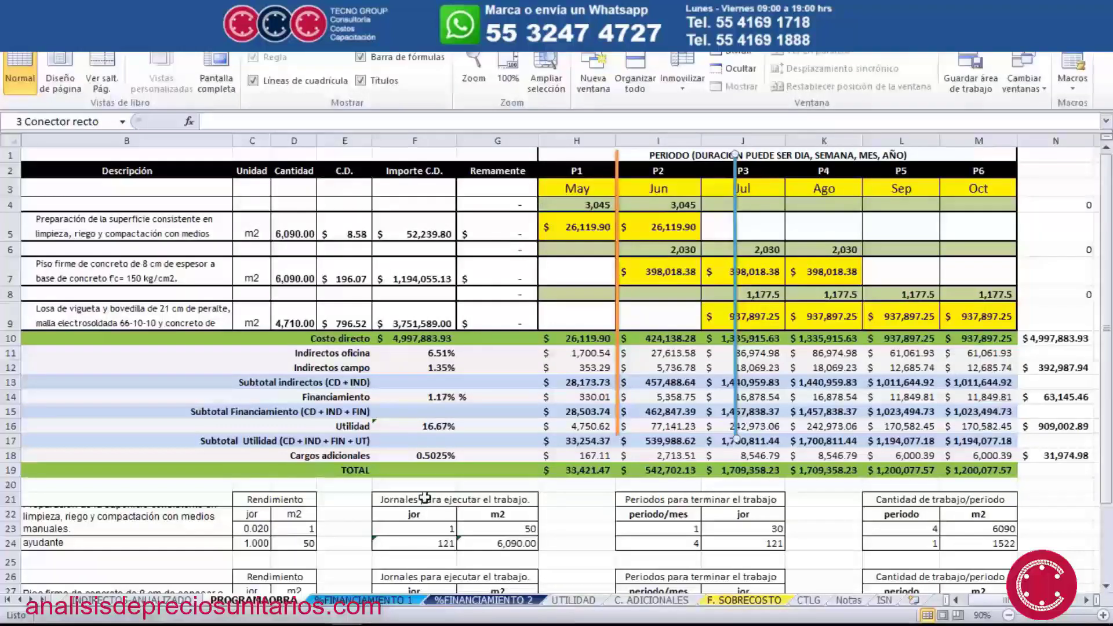
On the %FINANCIAMIENTO 1 sheet, check the payment days for estimates and the collection period of the first estimate
{"action": "left_click", "coordinate": [400, 601]}
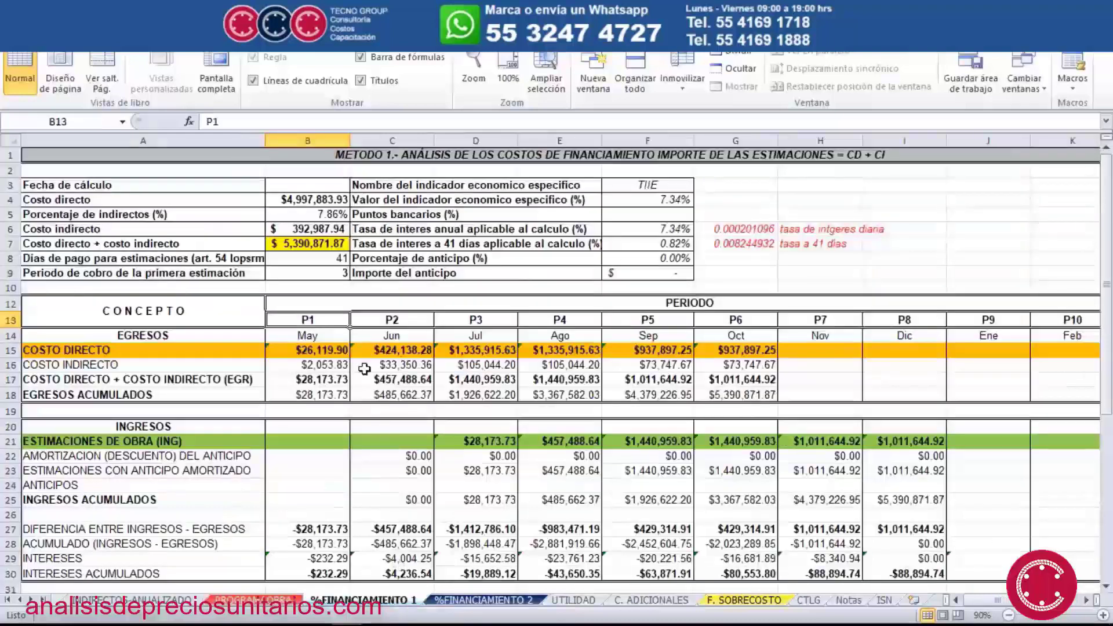
{"action": "left_click", "coordinate": [111, 261]}
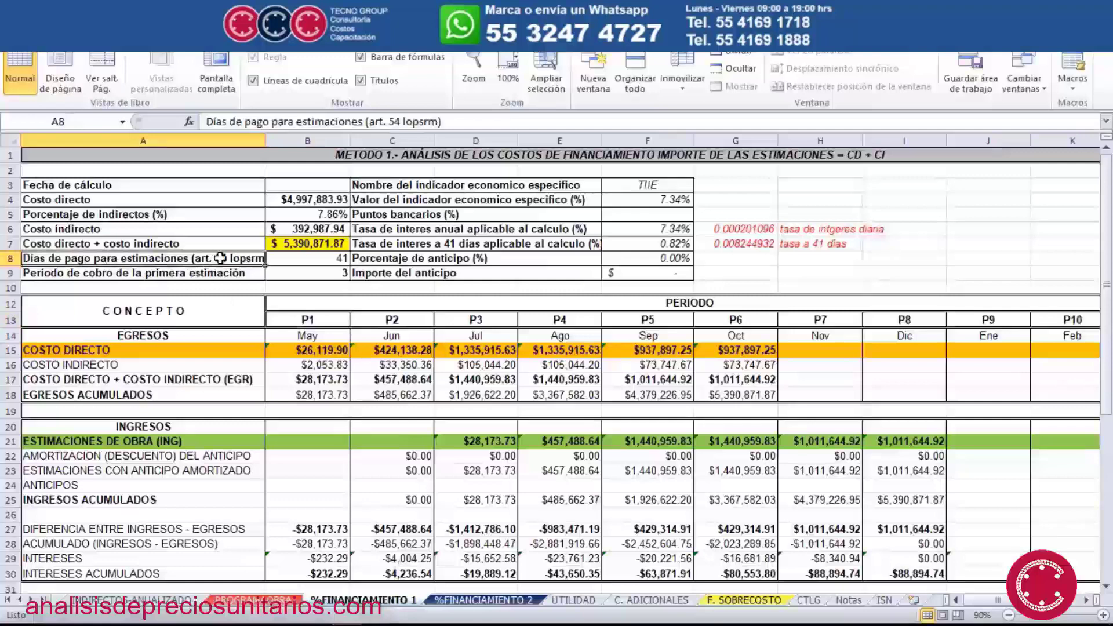
{"action": "left_click", "coordinate": [333, 258]}
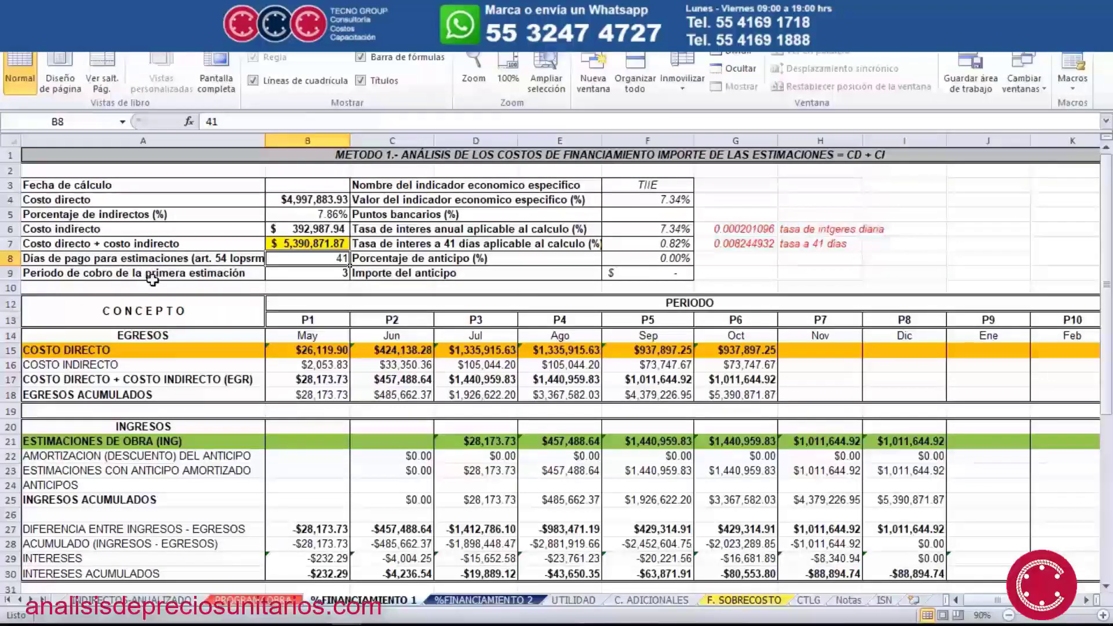
{"action": "left_click", "coordinate": [322, 272]}
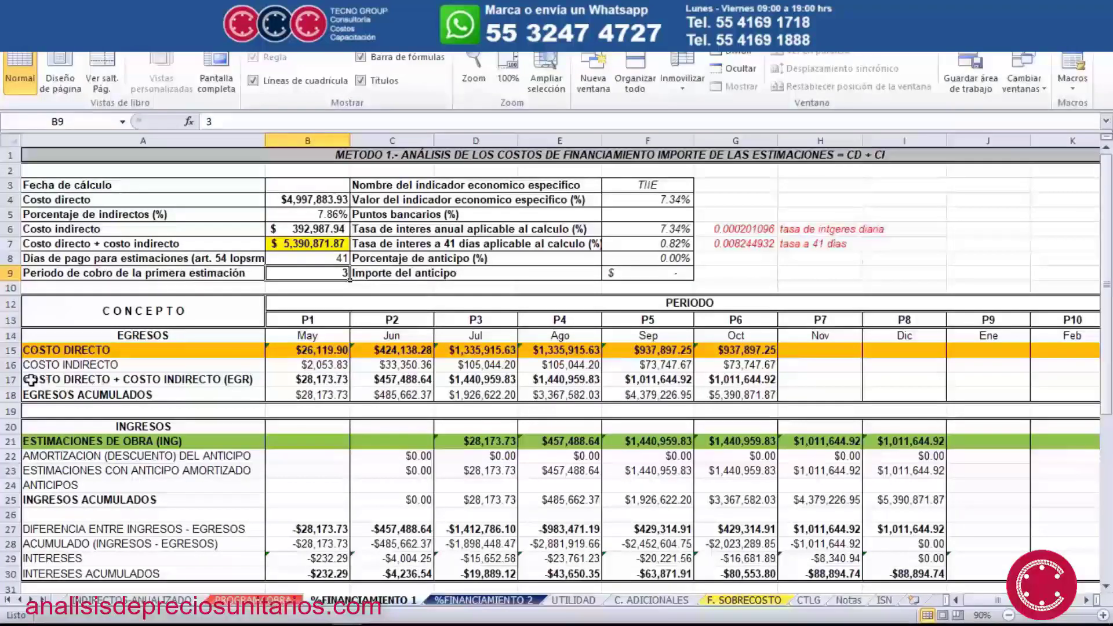
Compare the direct plus indirect cost row with the work estimates row, tracing May's cost to its collection in July
{"action": "left_click", "coordinate": [12, 380]}
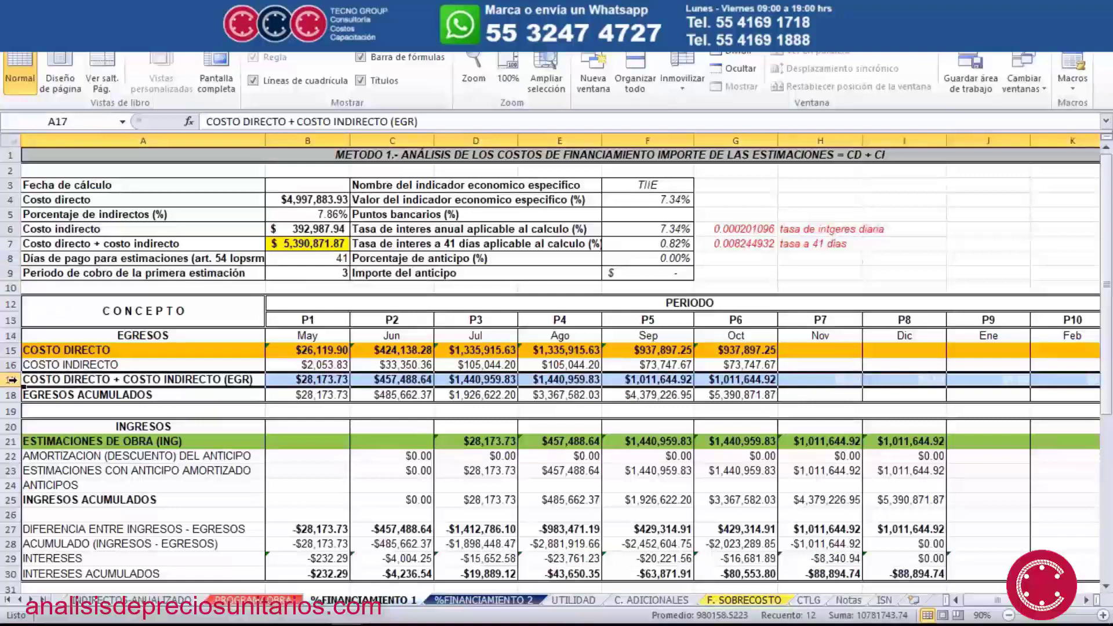
{"action": "left_click", "coordinate": [316, 438]}
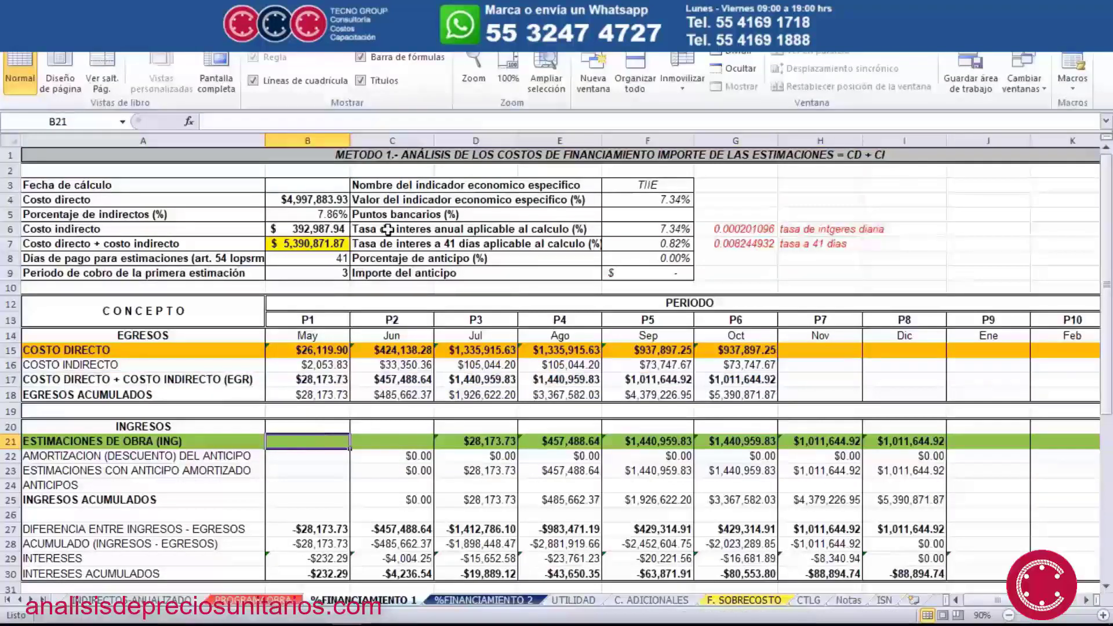
{"action": "left_click", "coordinate": [339, 271]}
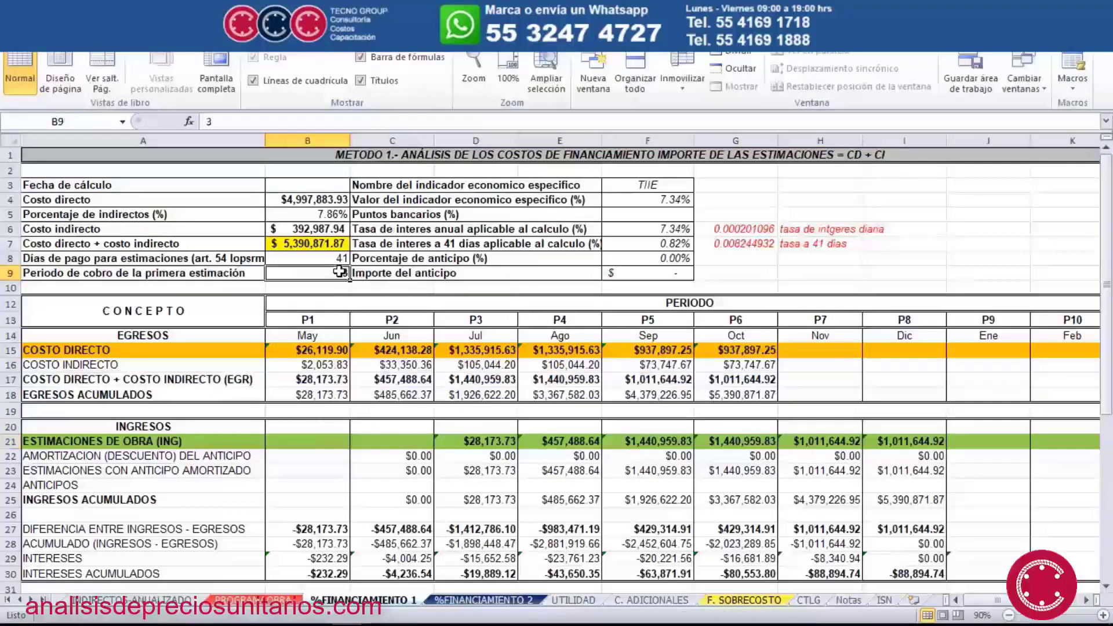
{"action": "left_click", "coordinate": [470, 445]}
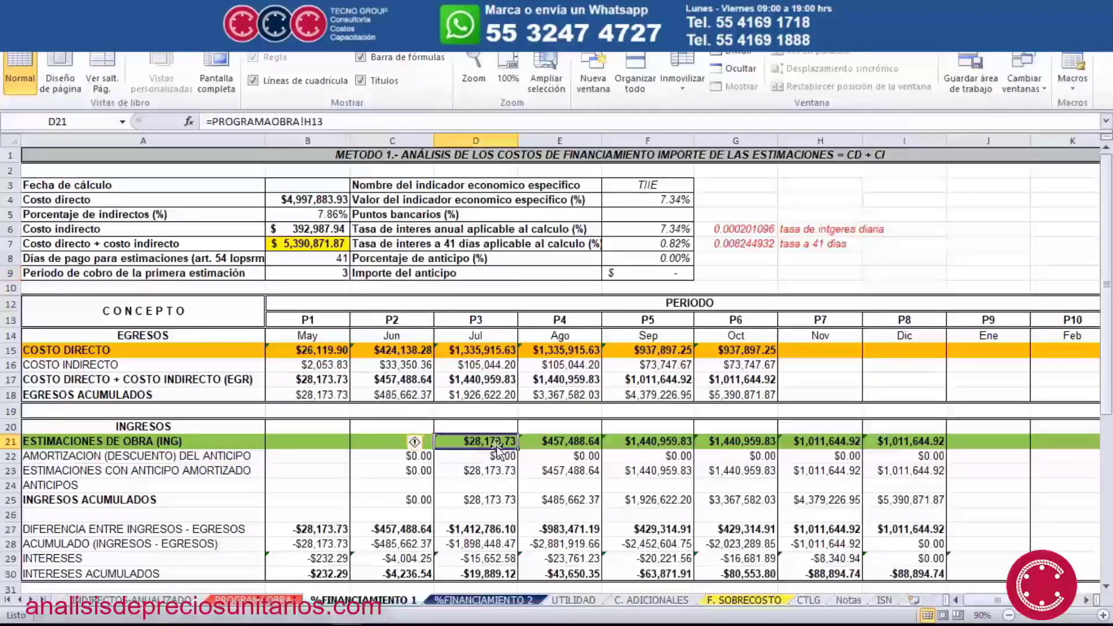
{"action": "left_click", "coordinate": [850, 156]}
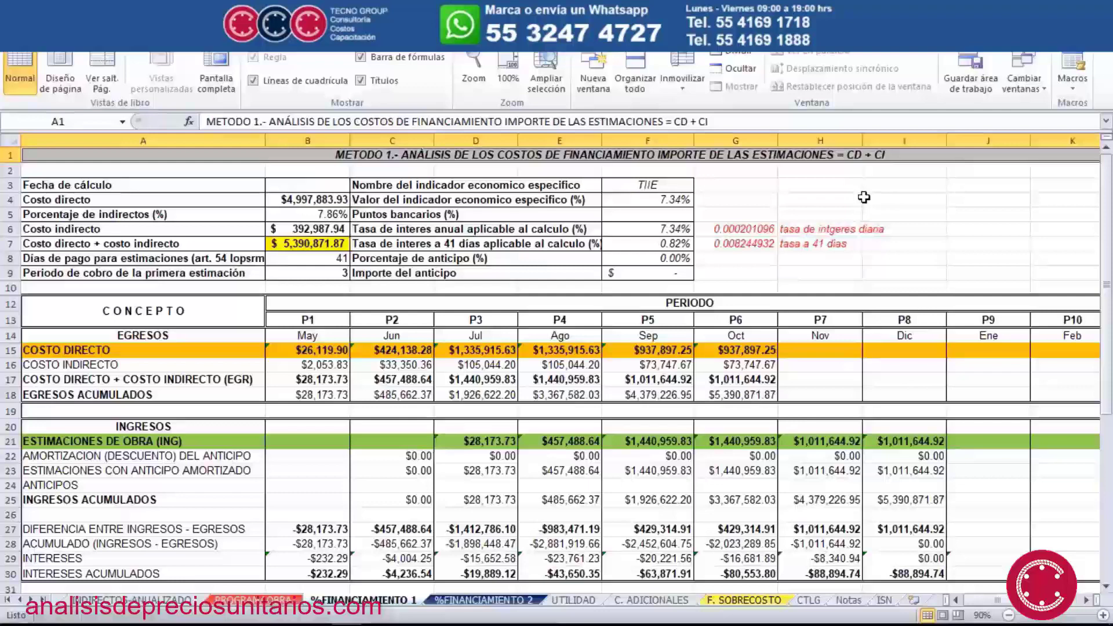
{"action": "left_click", "coordinate": [502, 444]}
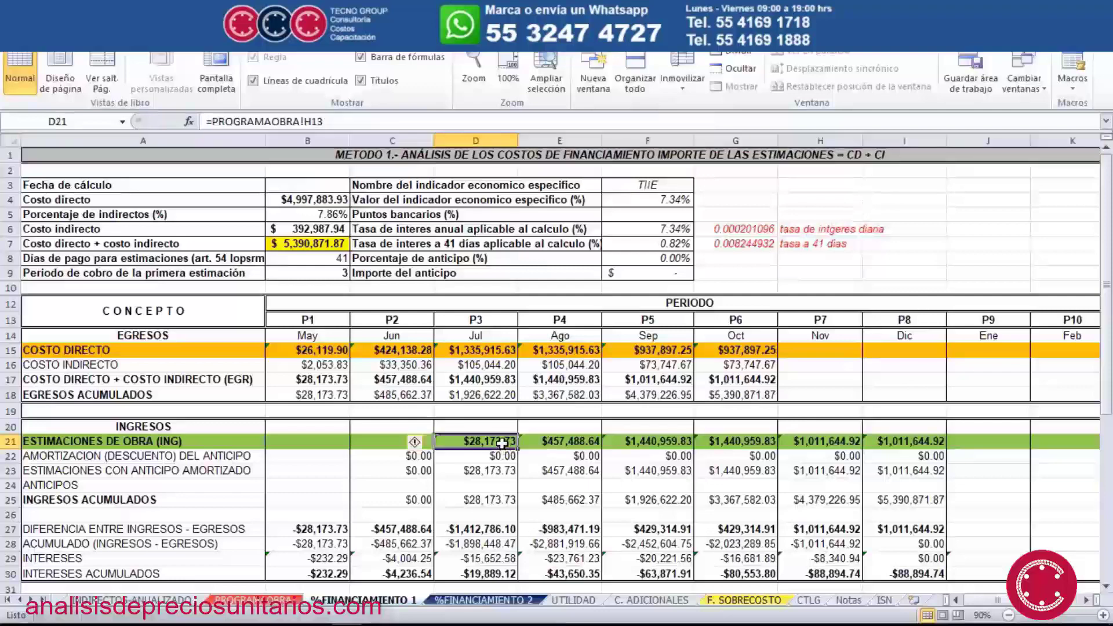
{"action": "left_click", "coordinate": [317, 378]}
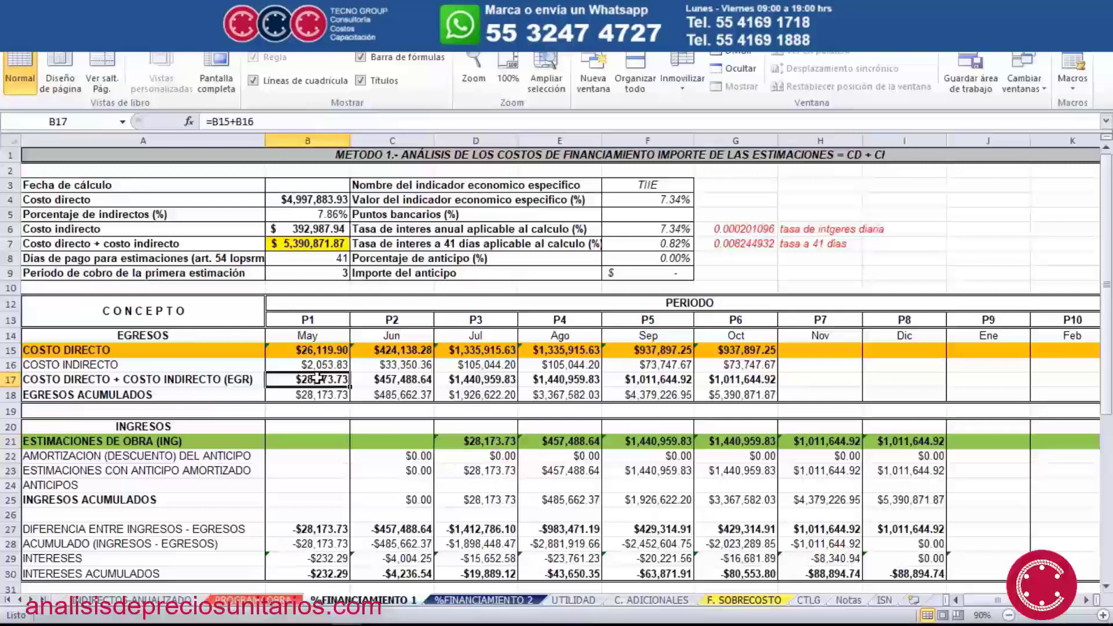
{"action": "left_click", "coordinate": [463, 438]}
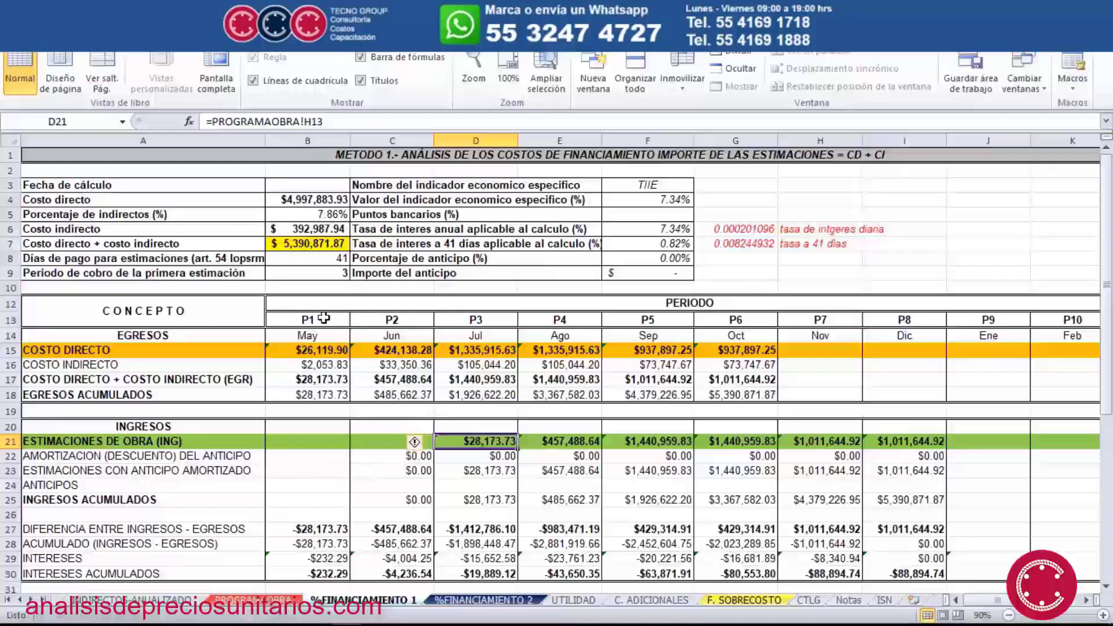
Inspect the P1 and P2 periods before the first collection, the advance percentage and amount, and July's work estimate
{"action": "left_click_drag", "start_coordinate": [324, 317], "coordinate": [377, 316]}
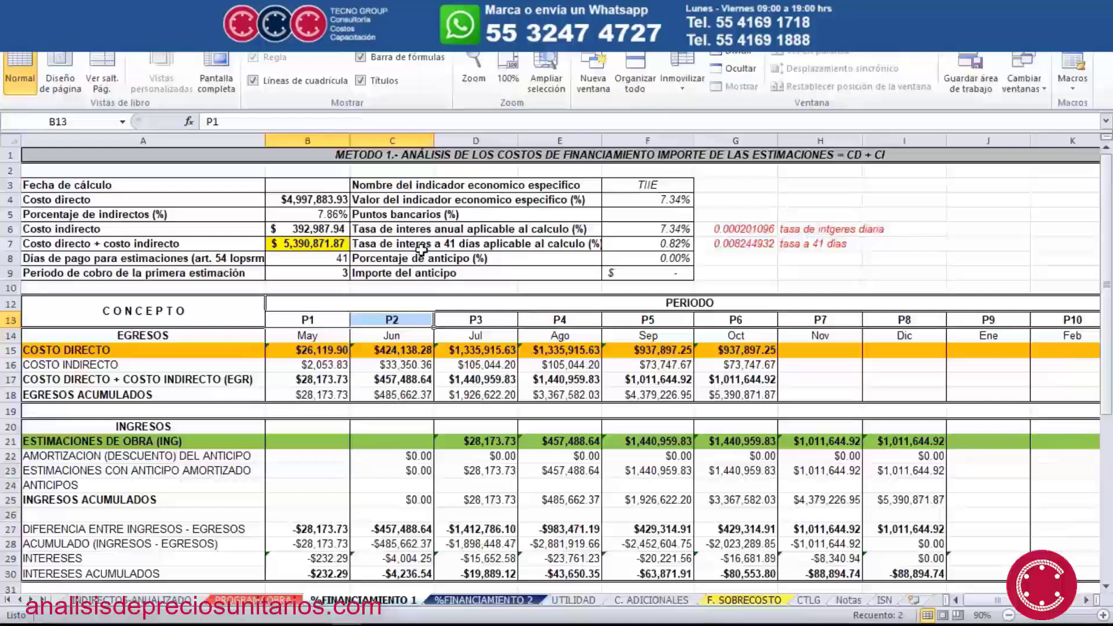
{"action": "left_click", "coordinate": [647, 257]}
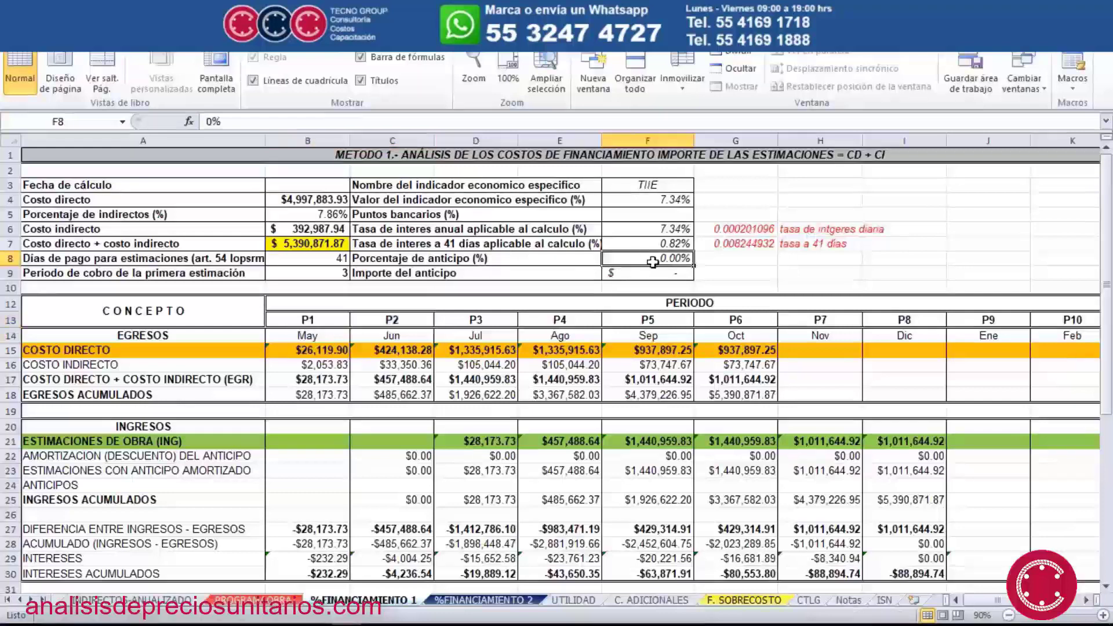
{"action": "left_click", "coordinate": [657, 269]}
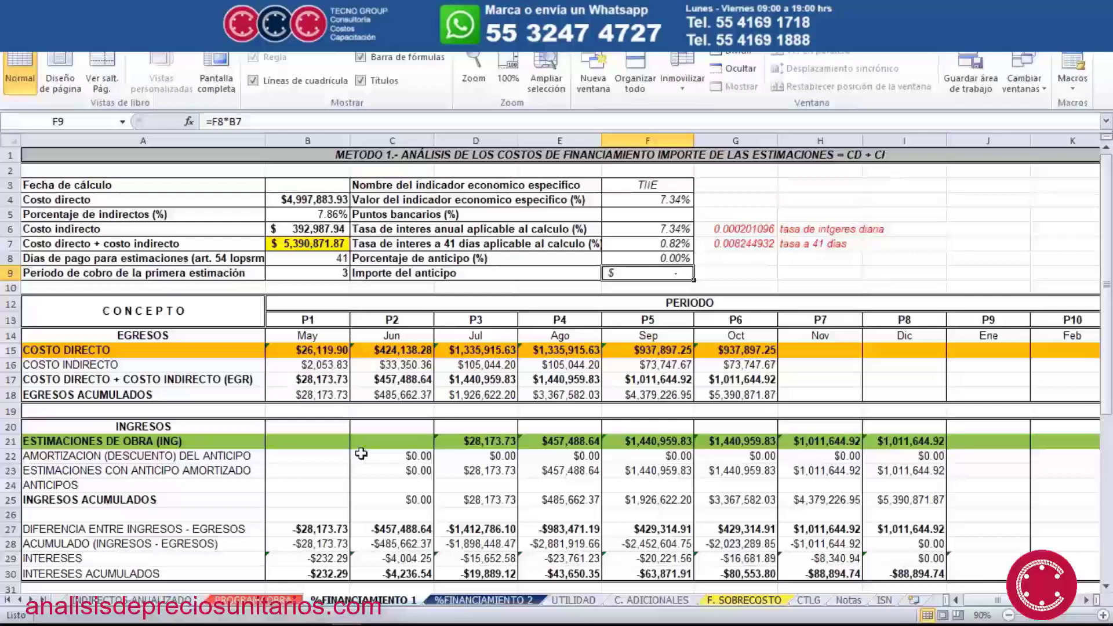
{"action": "left_click", "coordinate": [482, 442]}
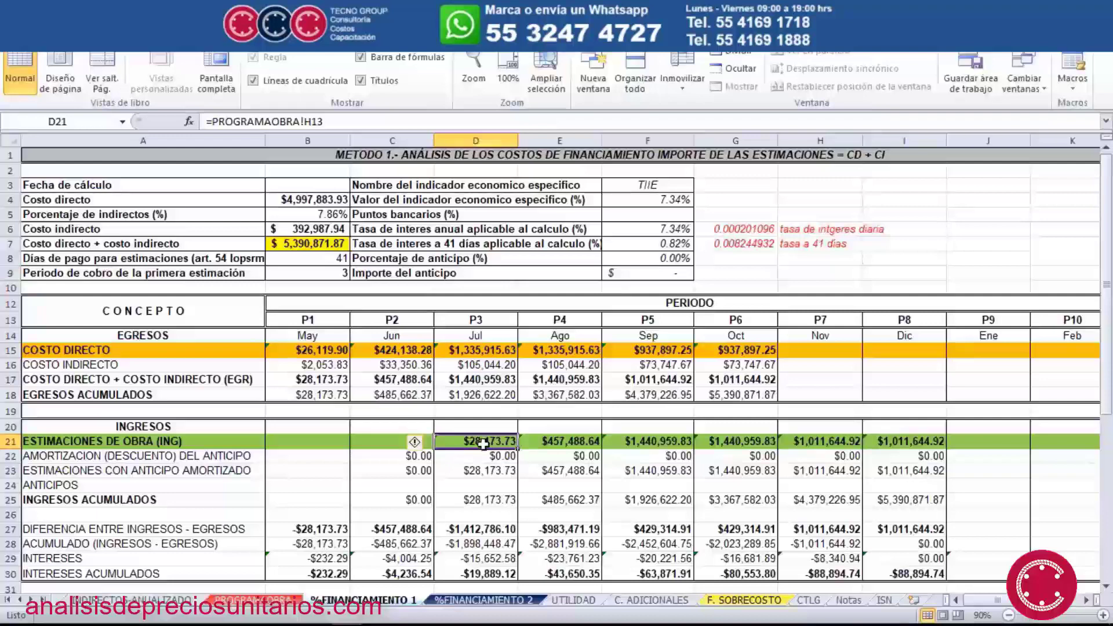
Review the income minus expenses difference, its accumulated row, and the interest row of method 1
{"action": "left_click", "coordinate": [110, 532]}
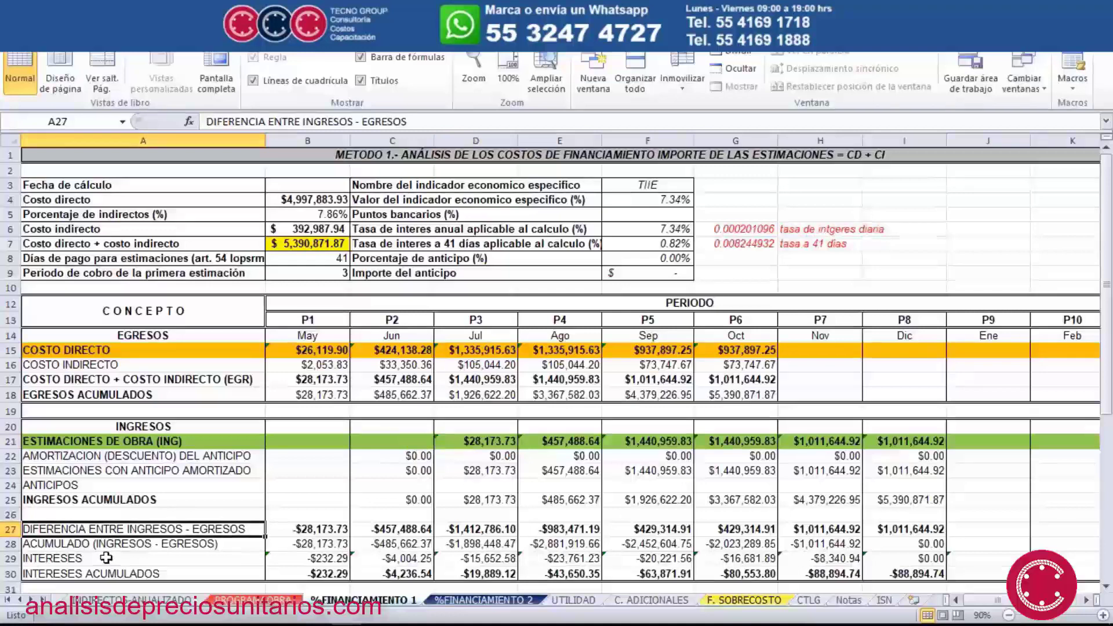
{"action": "left_click", "coordinate": [472, 544]}
{"action": "left_click", "coordinate": [342, 545]}
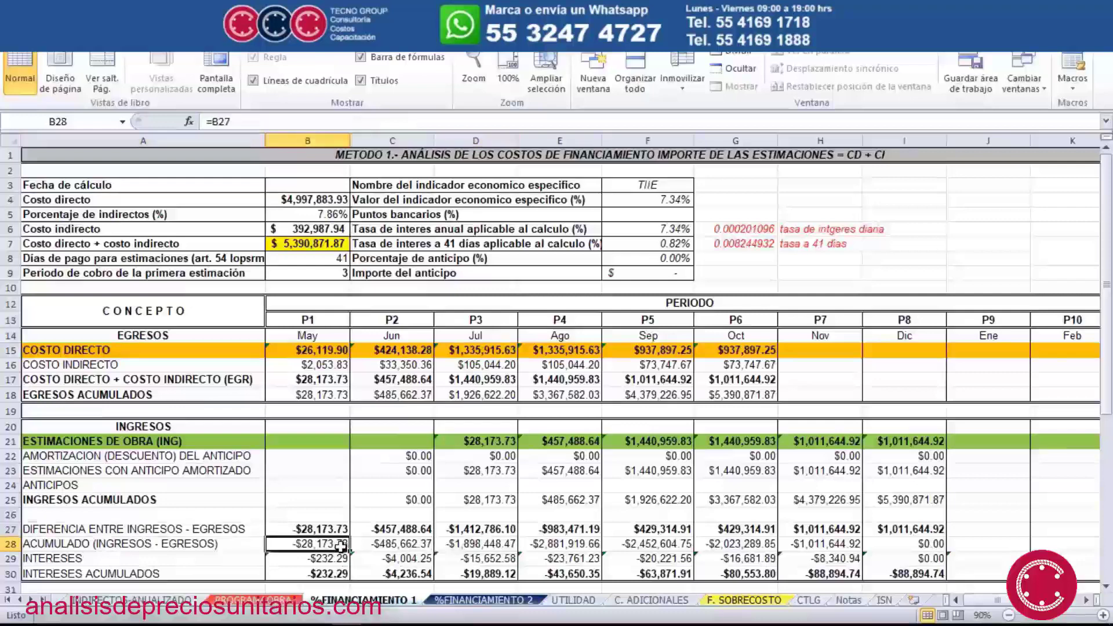
{"action": "left_click", "coordinate": [11, 545]}
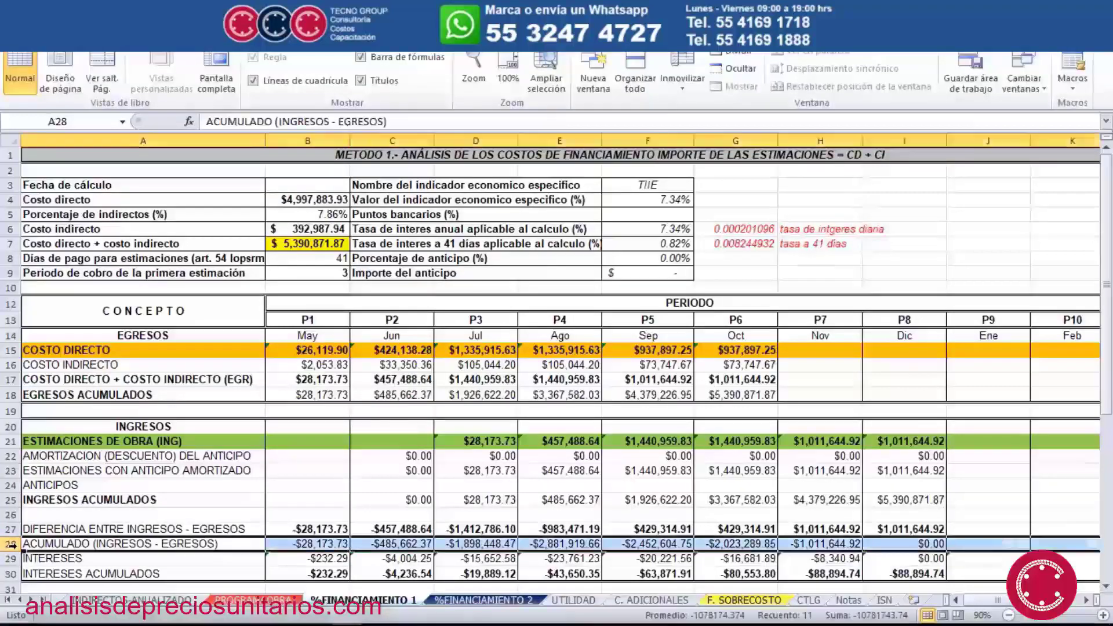
{"action": "left_click", "coordinate": [12, 558]}
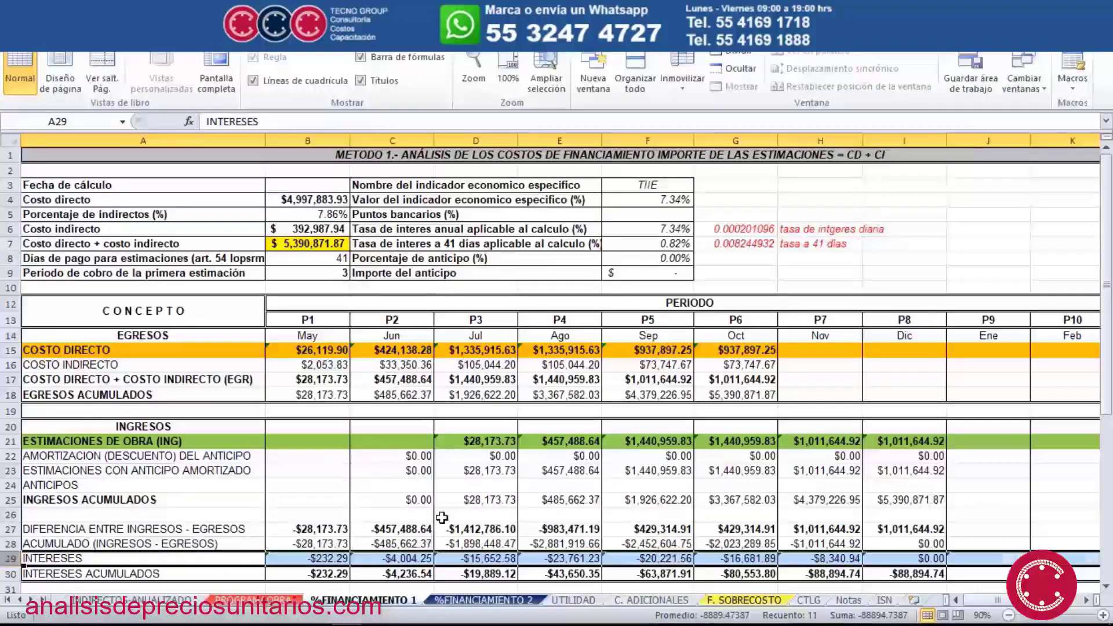
Examine the financing percentage formula: accumulated financing cost, direct plus indirect cost, and the resulting percentage cell
{"action": "scroll", "coordinate": [442, 517], "scroll_direction": "down", "scroll_amount": 4}
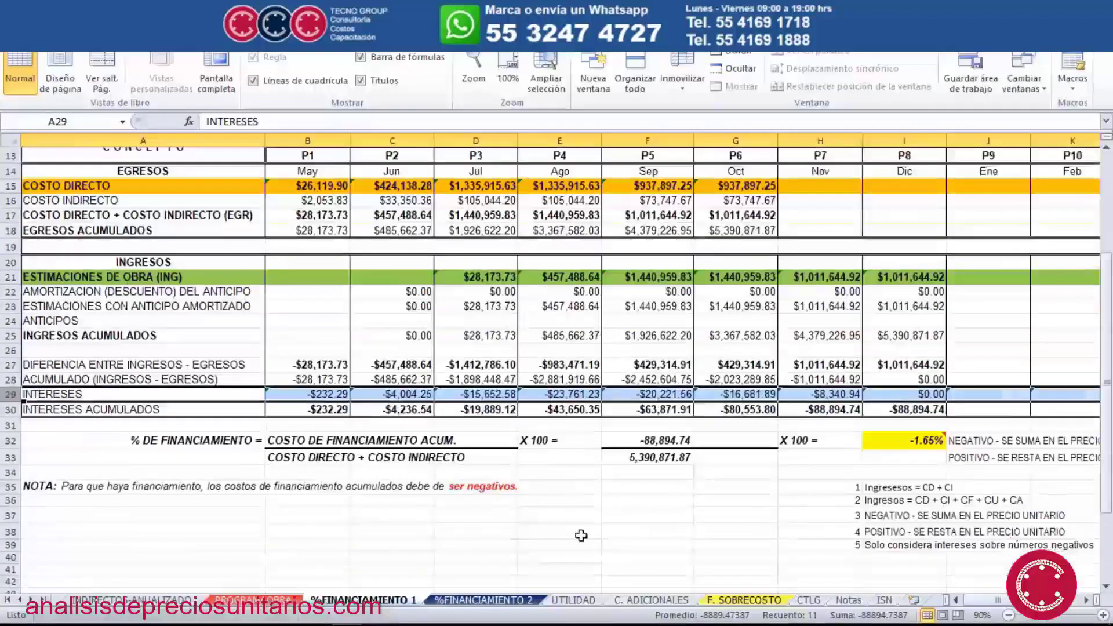
{"action": "left_click", "coordinate": [578, 532]}
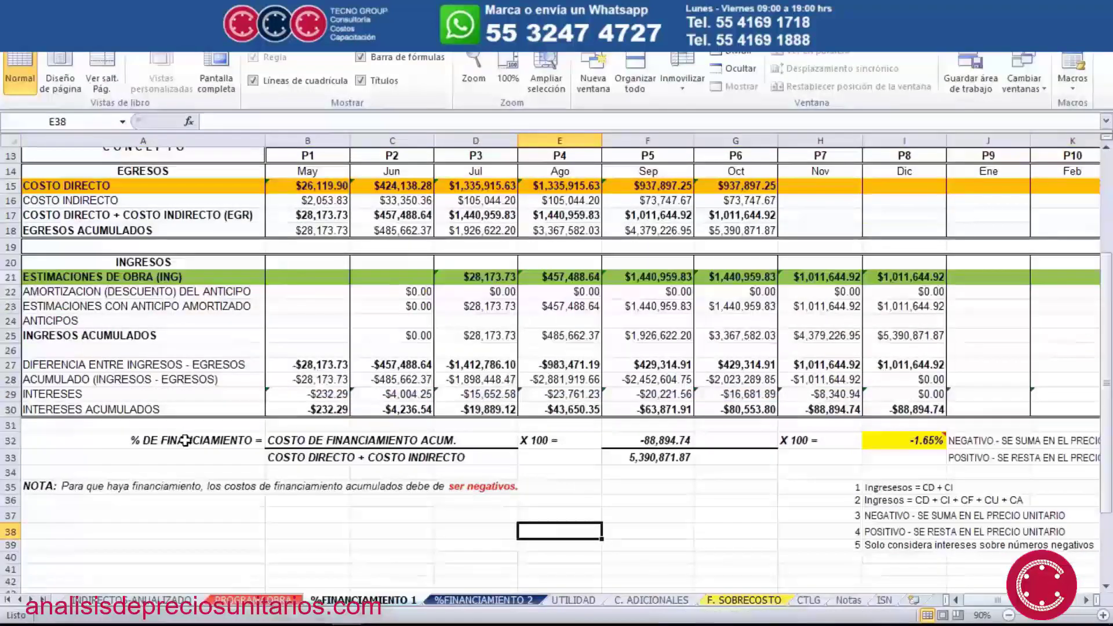
{"action": "left_click", "coordinate": [297, 442]}
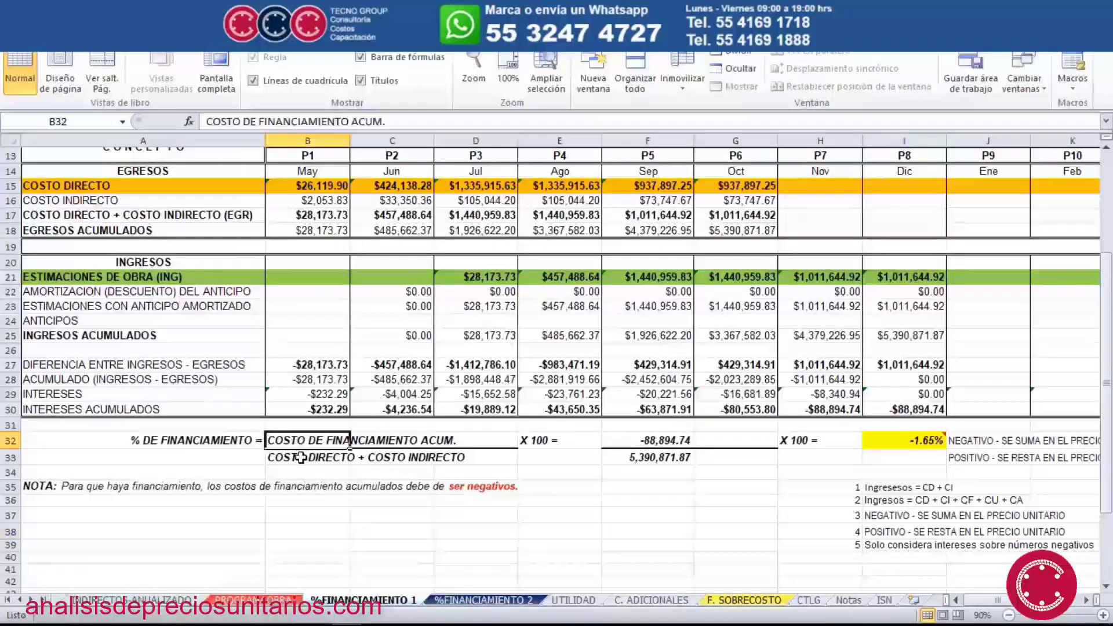
{"action": "left_click", "coordinate": [300, 458]}
{"action": "left_click", "coordinate": [270, 501]}
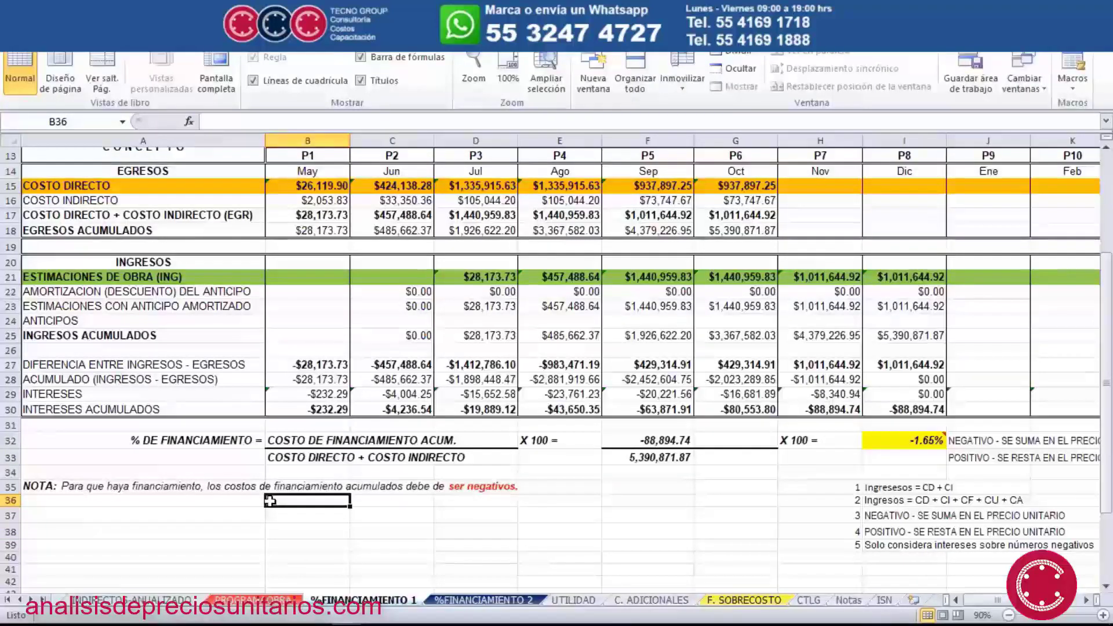
{"action": "left_click", "coordinate": [667, 442]}
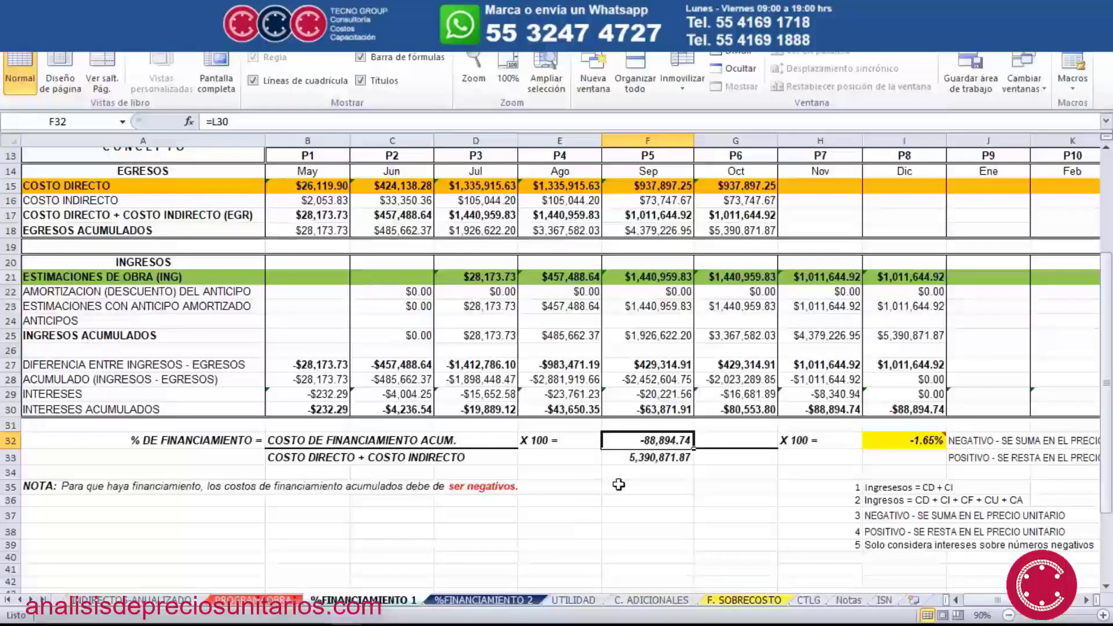
{"action": "left_click", "coordinate": [636, 462]}
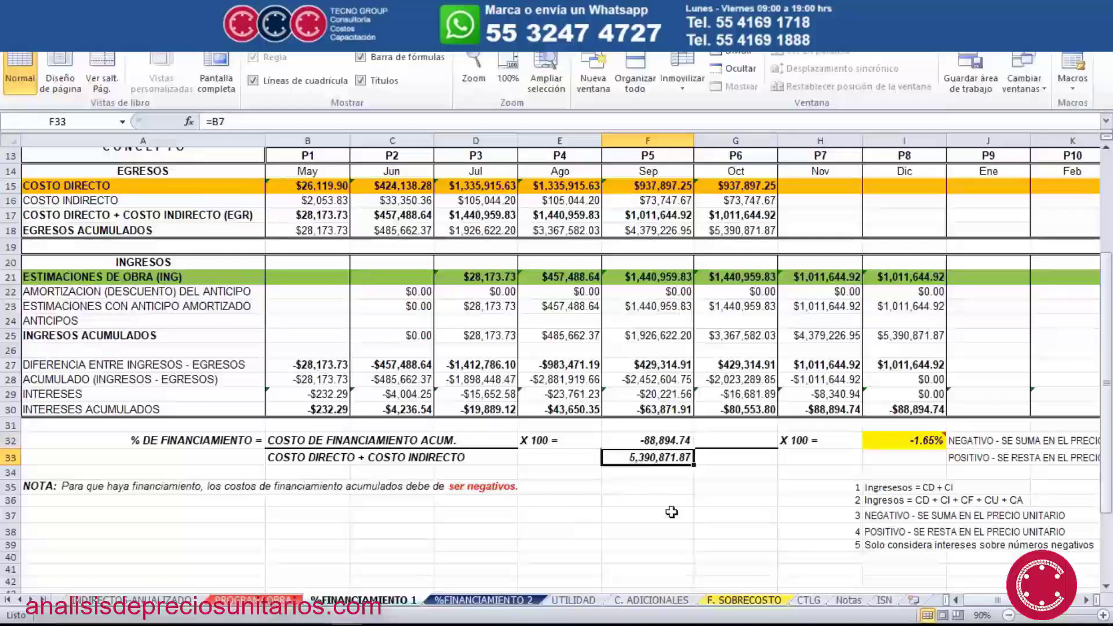
{"action": "left_click", "coordinate": [918, 441]}
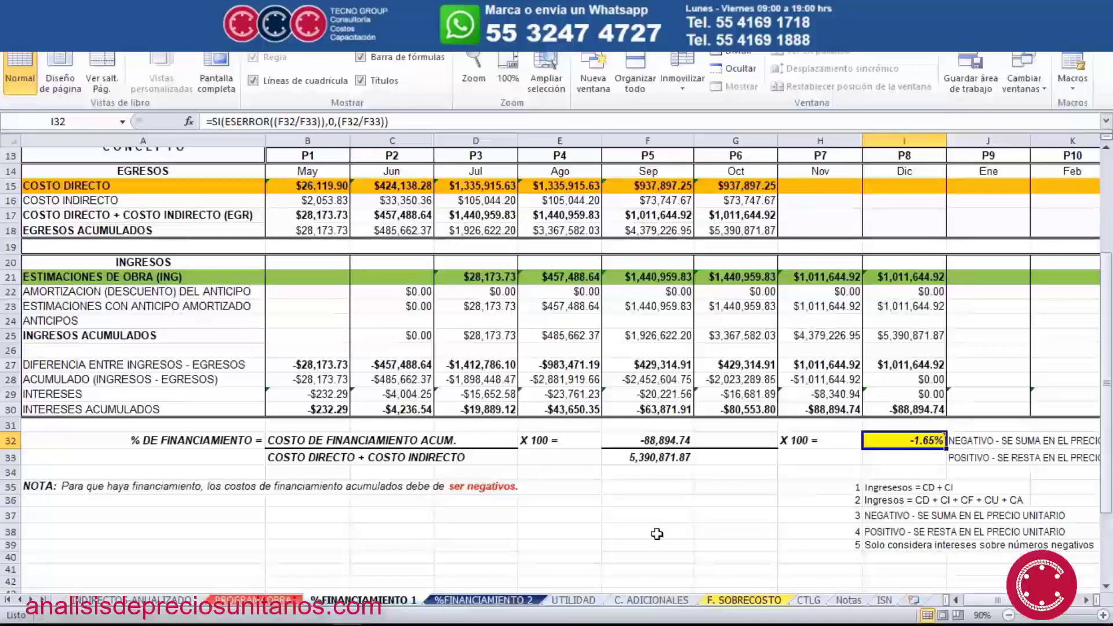
On the %FINANCIAMIENTO 2 sheet, examine the direct plus indirect cost row, the work estimates row and July's estimate formula
{"action": "left_click", "coordinate": [511, 600]}
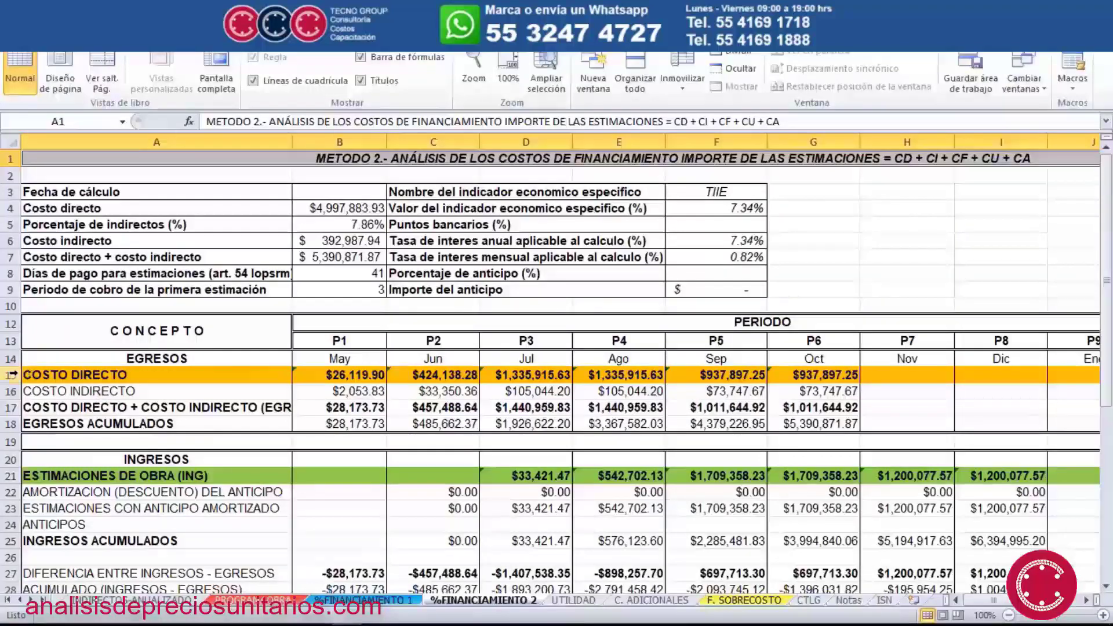
{"action": "left_click", "coordinate": [11, 408]}
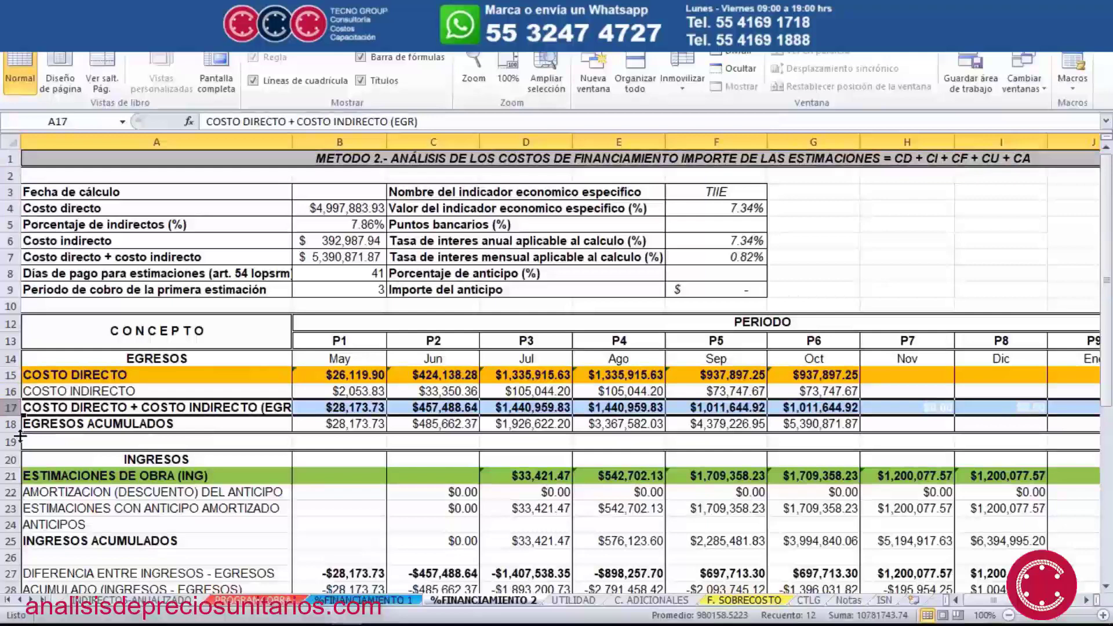
{"action": "left_click", "coordinate": [12, 475]}
{"action": "left_click", "coordinate": [554, 476]}
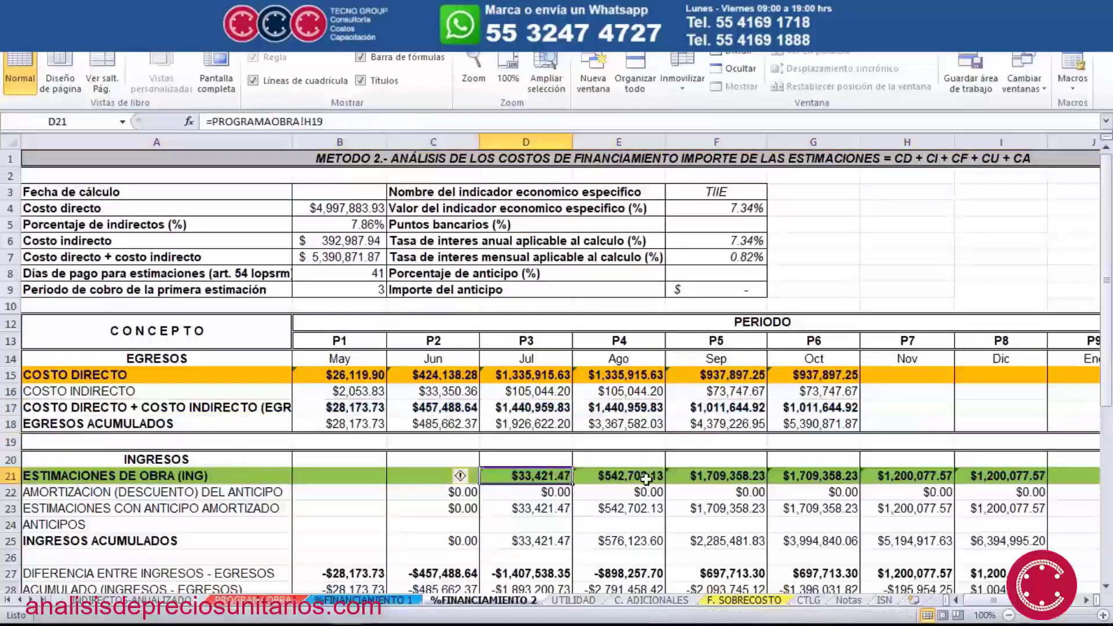
Examine method 2's August work estimate formula, the accumulated financing cost and the resulting financing percentage cell
{"action": "scroll", "coordinate": [646, 478], "scroll_direction": "down", "scroll_amount": 2}
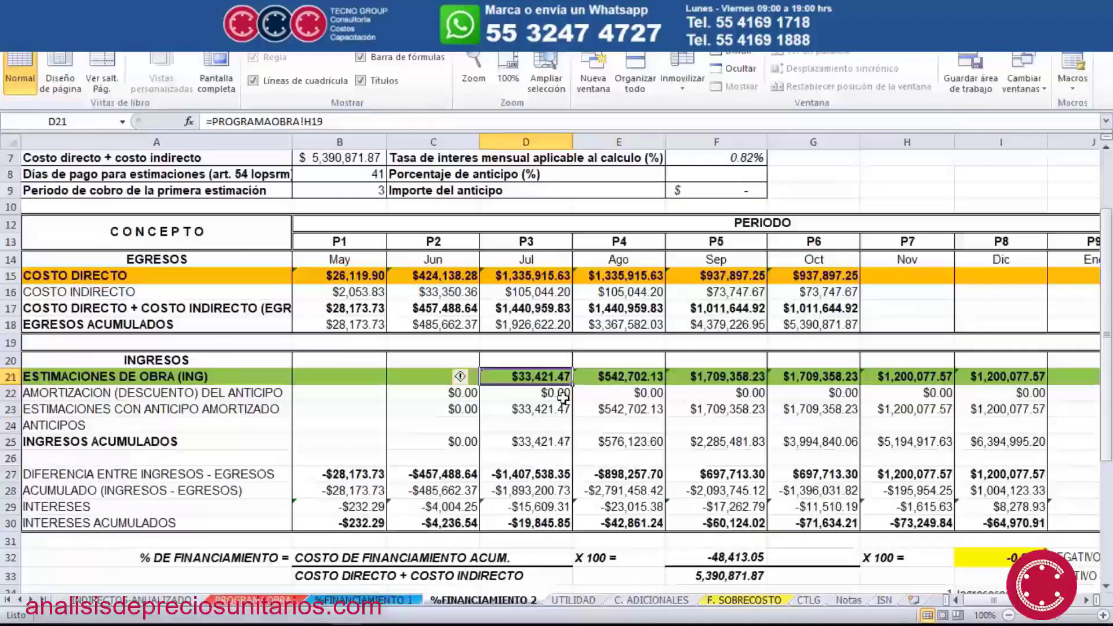
{"action": "left_click", "coordinate": [608, 378]}
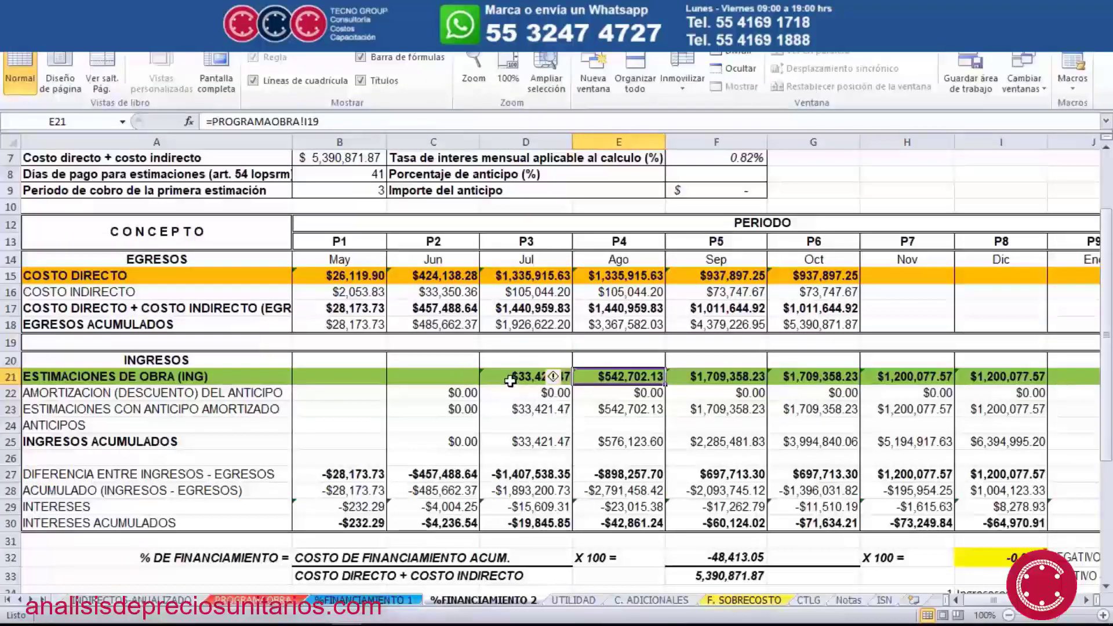
{"action": "scroll", "coordinate": [510, 380], "scroll_direction": "down", "scroll_amount": 2}
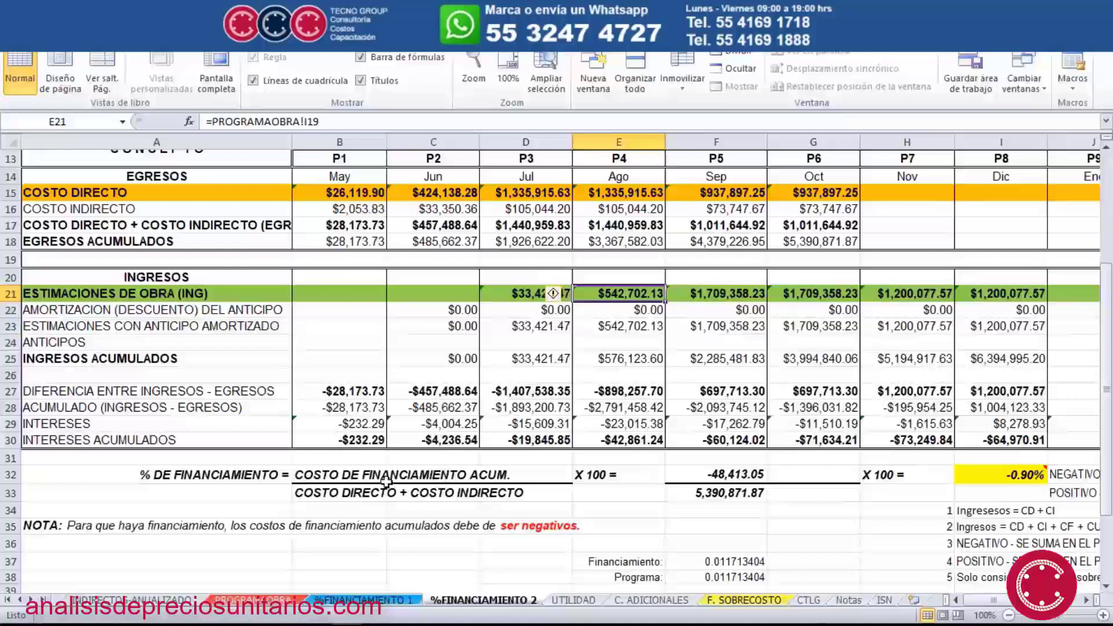
{"action": "left_click", "coordinate": [730, 475]}
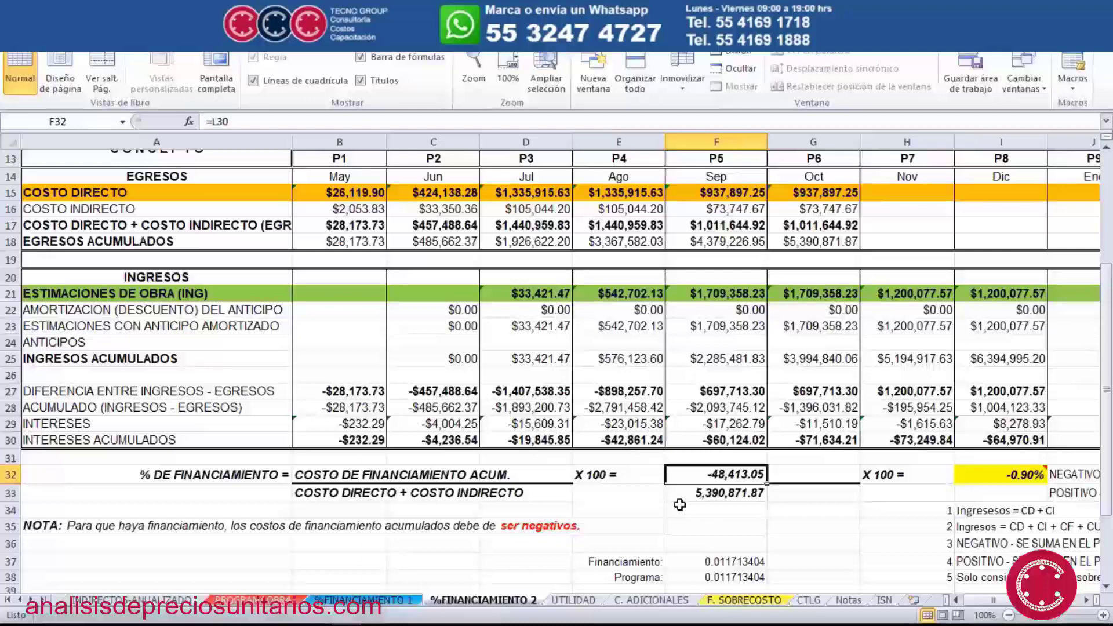
{"action": "left_click", "coordinate": [1029, 477]}
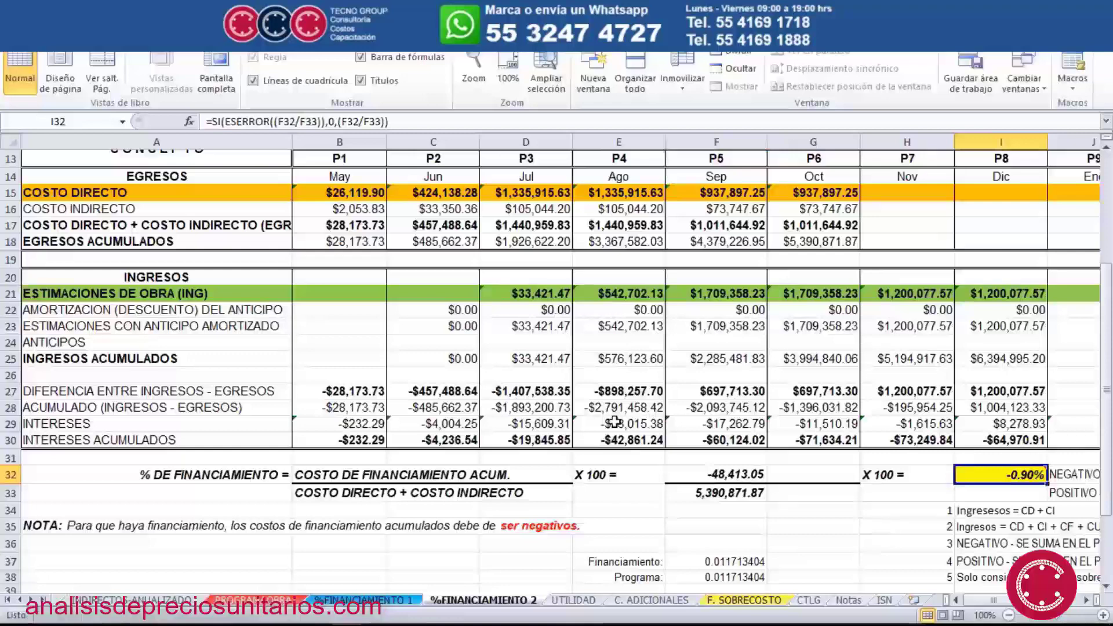
{"action": "left_click", "coordinate": [542, 295]}
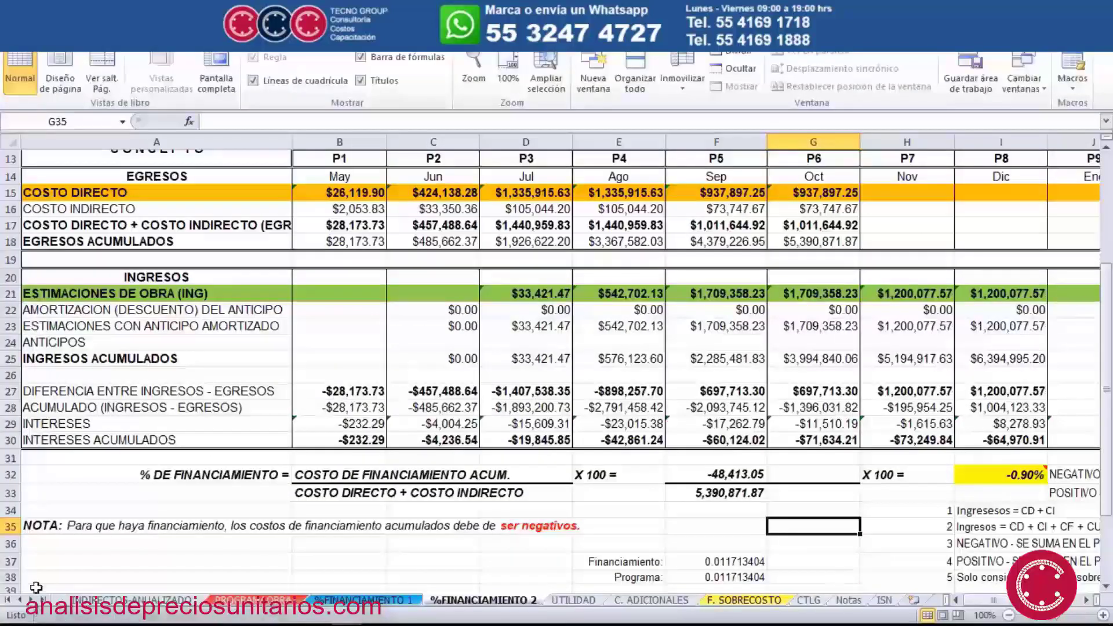
Open the APU3 sheet and review its unit price analysis from materials through equipment to the direct cost summary
{"action": "left_click", "coordinate": [21, 601]}
{"action": "left_click", "coordinate": [20, 600]}
{"action": "left_click", "coordinate": [20, 601]}
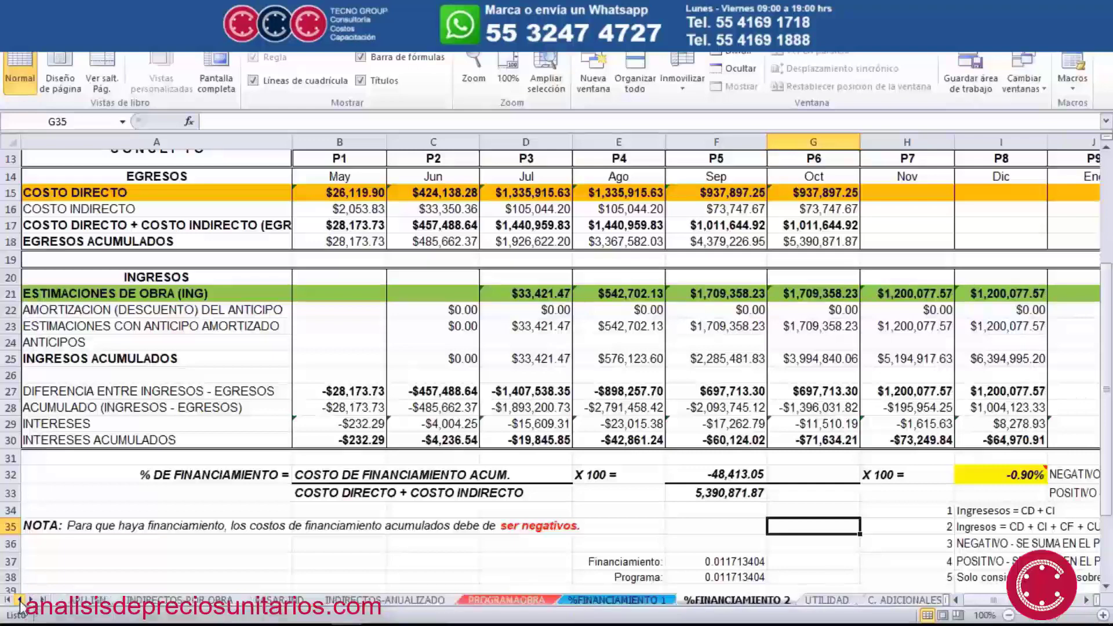
{"action": "left_click", "coordinate": [20, 600]}
{"action": "left_click", "coordinate": [21, 601]}
{"action": "left_click", "coordinate": [20, 600]}
{"action": "left_click", "coordinate": [21, 600]}
{"action": "left_click", "coordinate": [20, 600]}
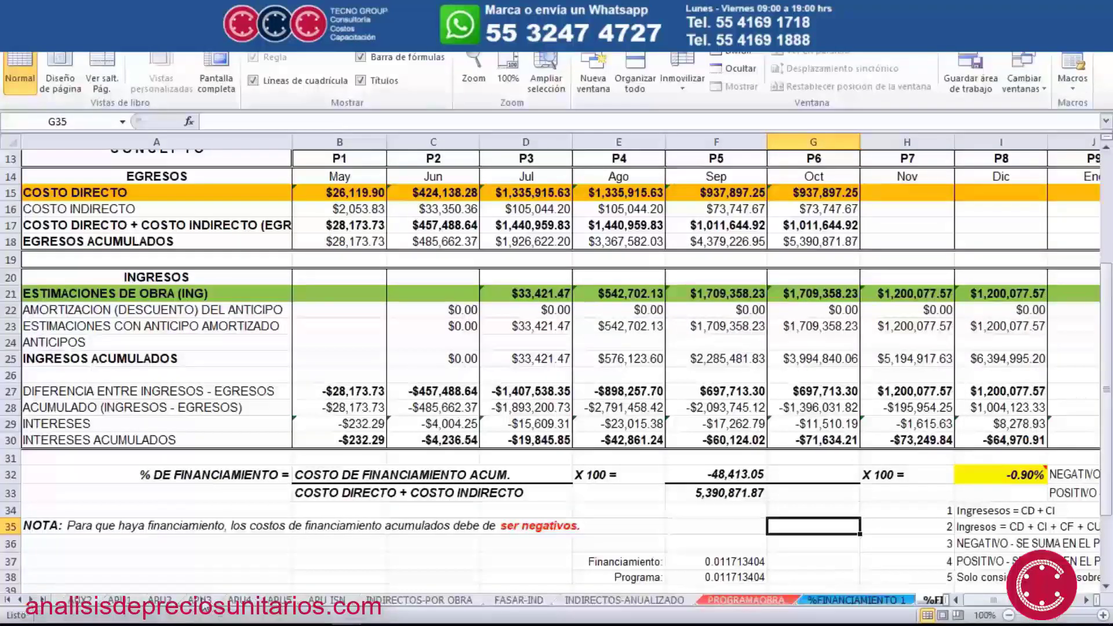
{"action": "left_click", "coordinate": [202, 602]}
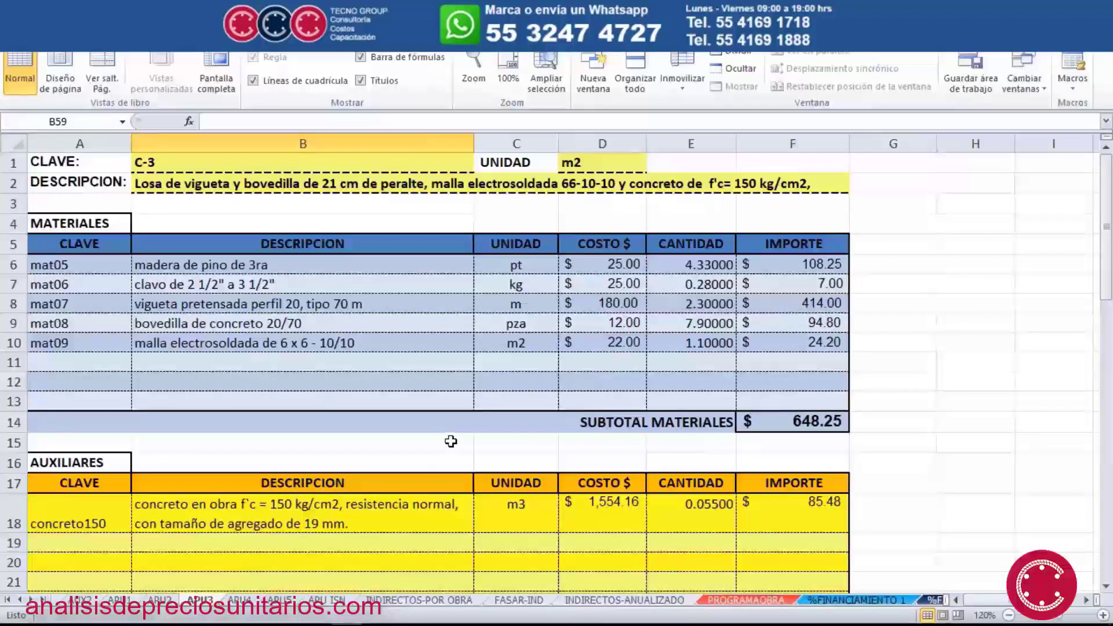
{"action": "scroll", "coordinate": [451, 442], "scroll_direction": "down", "scroll_amount": 3}
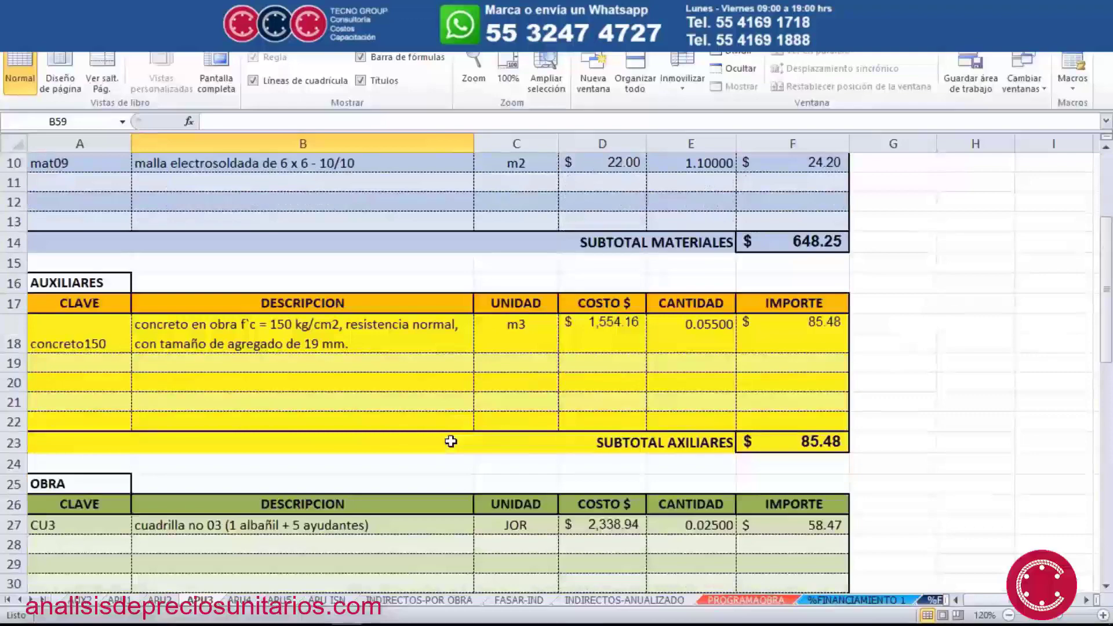
{"action": "scroll", "coordinate": [451, 441], "scroll_direction": "down", "scroll_amount": 3}
{"action": "scroll", "coordinate": [451, 442], "scroll_direction": "down", "scroll_amount": 7}
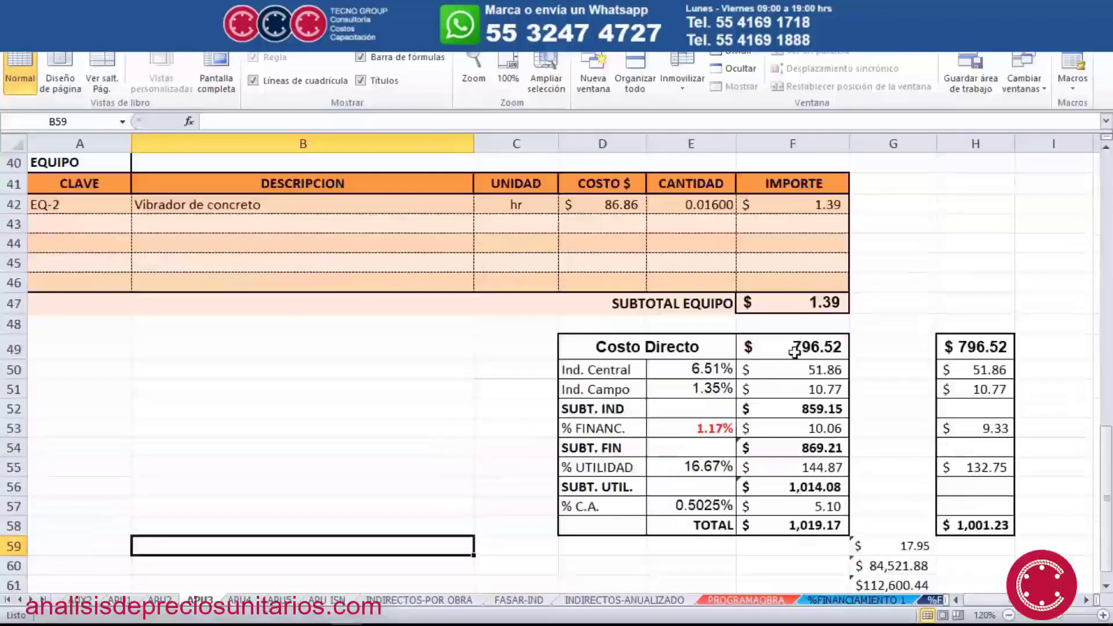
Inspect the direct cost, the central and field indirect percentages, and the SUBT. IND formula in the APU3 summary
{"action": "left_click", "coordinate": [794, 352]}
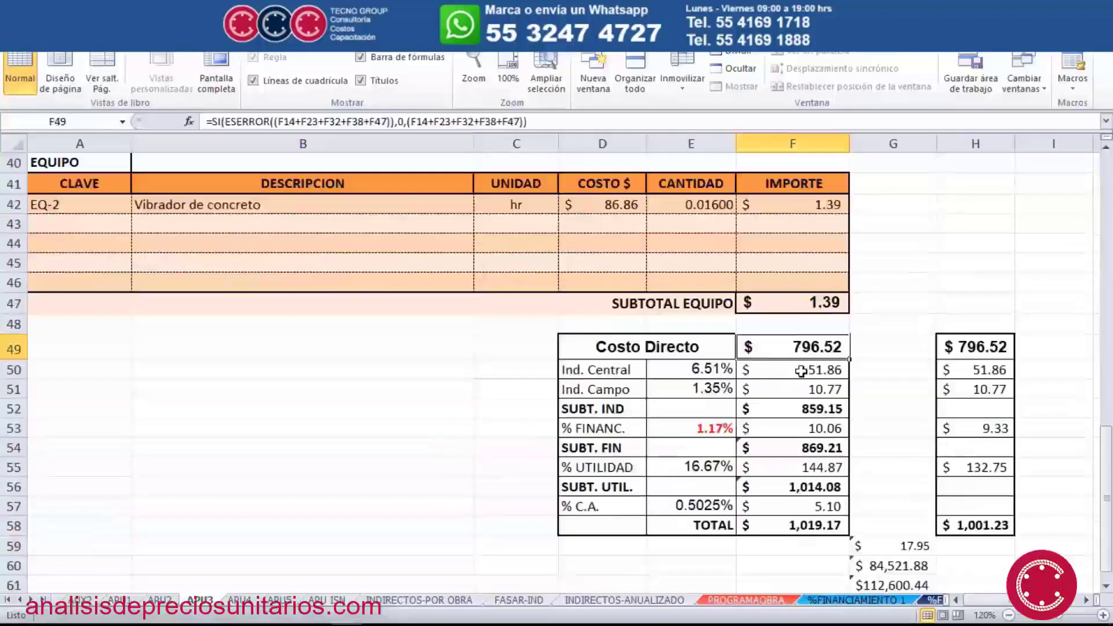
{"action": "left_click", "coordinate": [703, 369]}
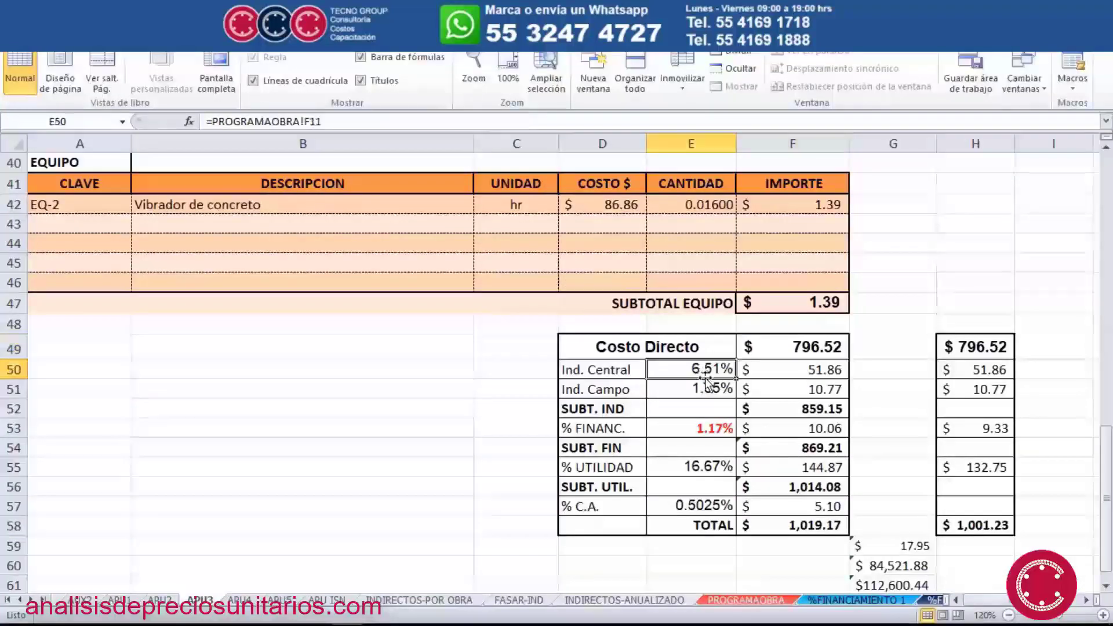
{"action": "left_click", "coordinate": [706, 388]}
{"action": "left_click", "coordinate": [789, 414]}
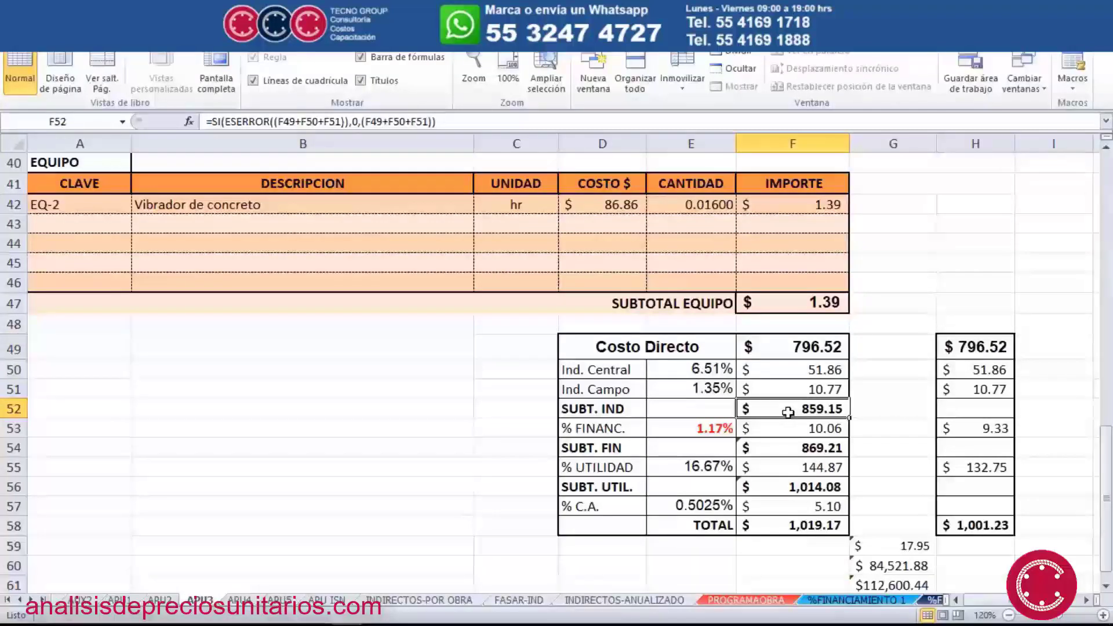
Check how the % FINANC. reference applies to the indirect subtotal and feeds SUBT. FIN, comparing it with the direct cost
{"action": "left_click", "coordinate": [701, 435]}
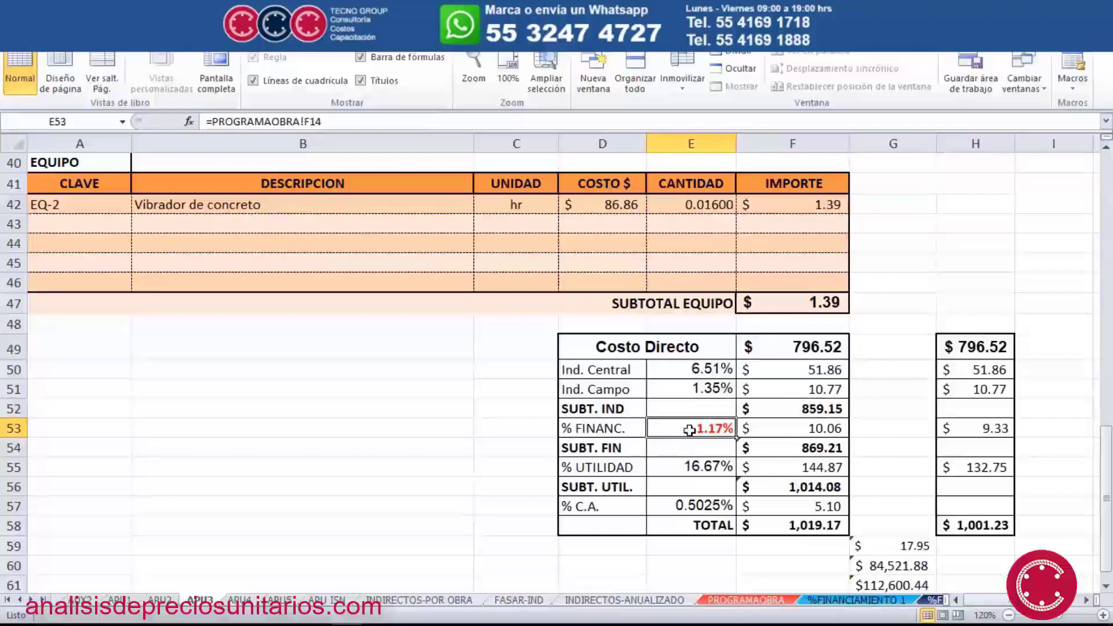
{"action": "left_click", "coordinate": [785, 402]}
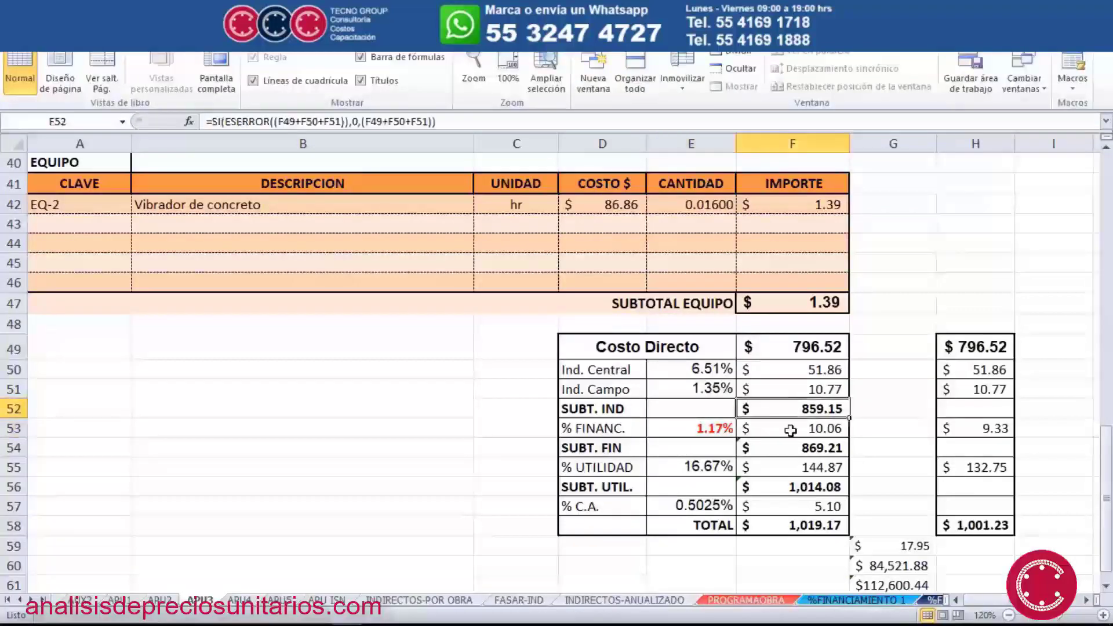
{"action": "left_click", "coordinate": [838, 449]}
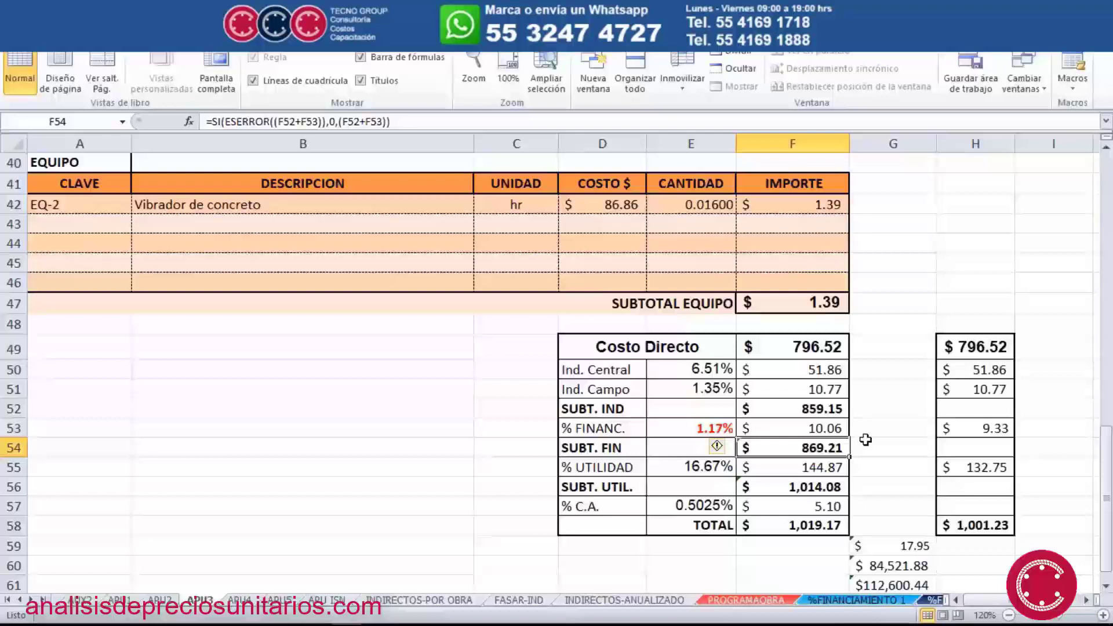
{"action": "left_click", "coordinate": [833, 347]}
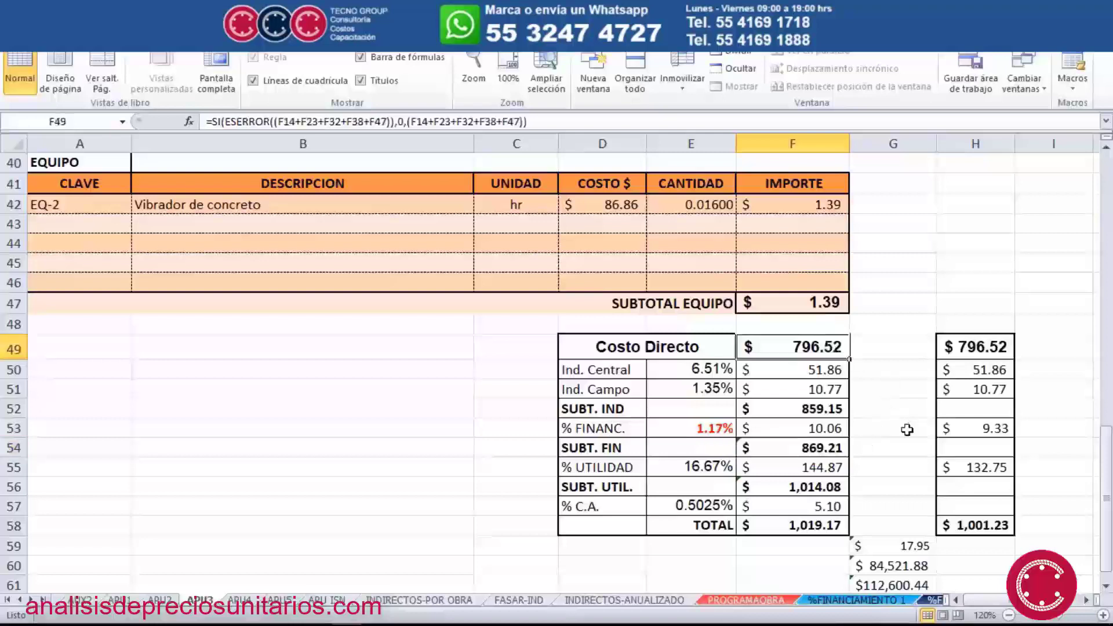
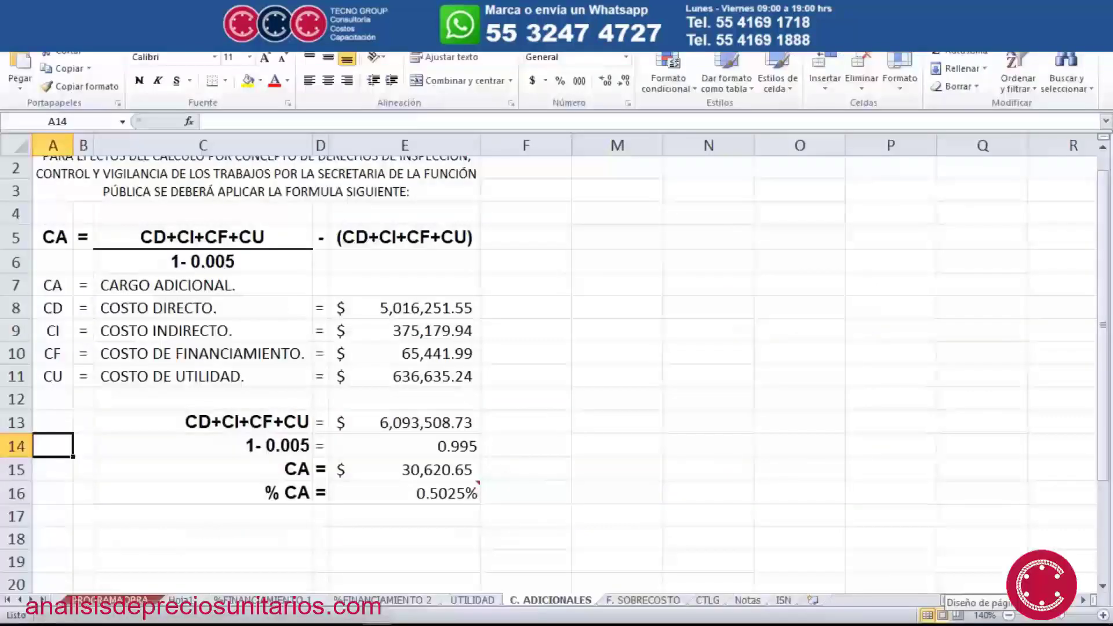
On the C. ADICIONALES sheet, go back to the heading and read the additional charge formula and its cost components
{"action": "key", "text": "Up"}
{"action": "key", "text": "Up"}
{"action": "key", "text": "Up"}
{"action": "key", "text": "Up"}
{"action": "key", "text": "Up"}
{"action": "key", "text": "Up"}
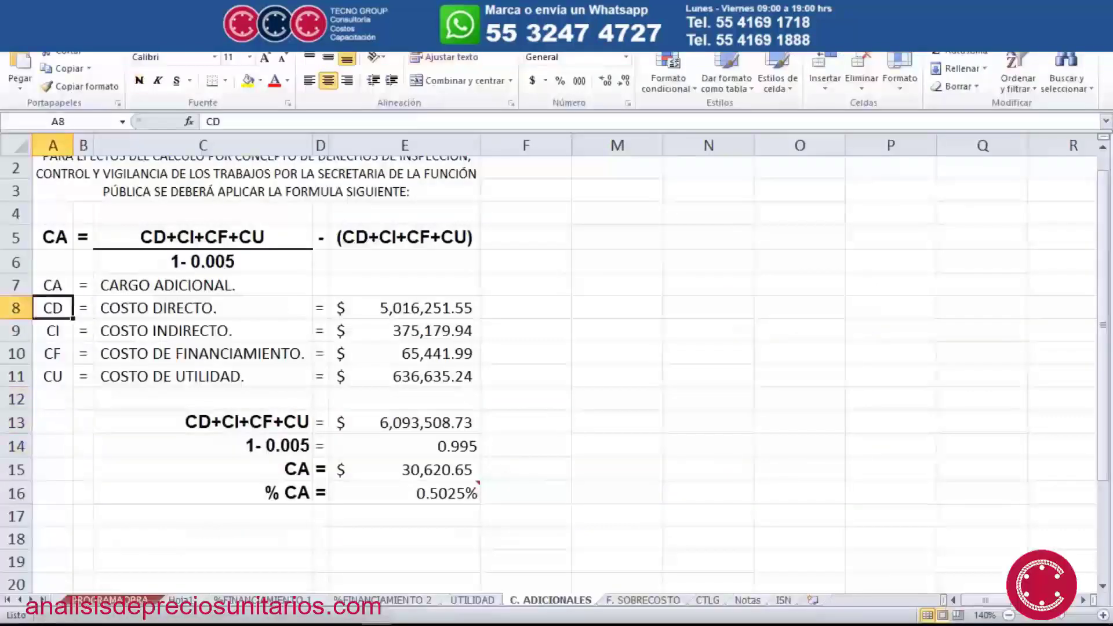
{"action": "key", "text": "Up"}
{"action": "key", "text": "Up"}
{"action": "key", "text": "Up"}
{"action": "key", "text": "Up"}
{"action": "key", "text": "Up"}
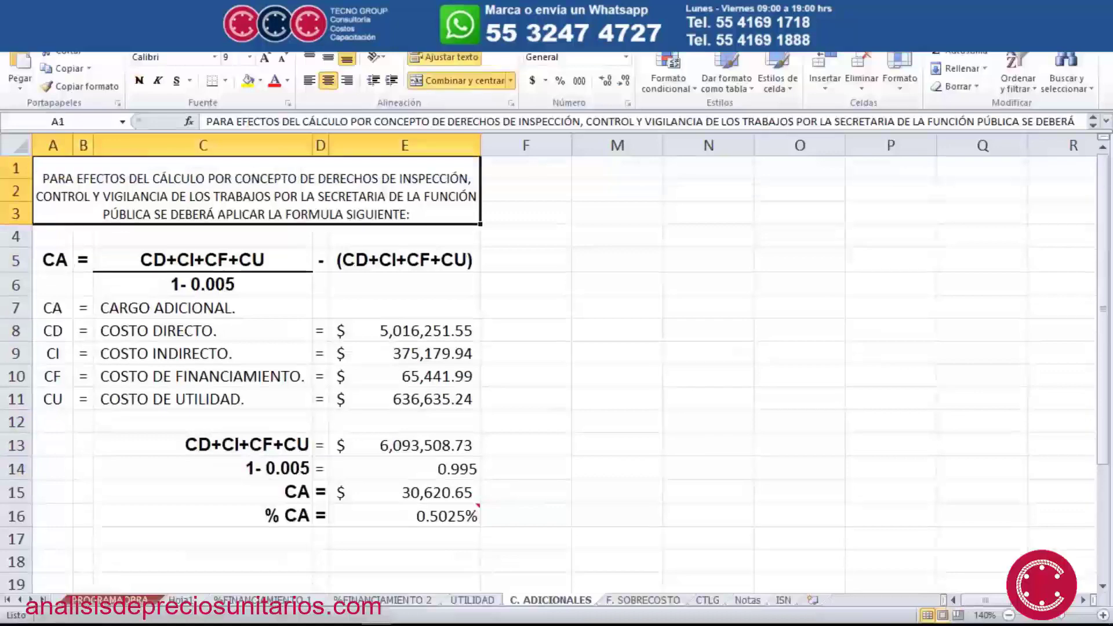
{"action": "key", "text": "Right"}
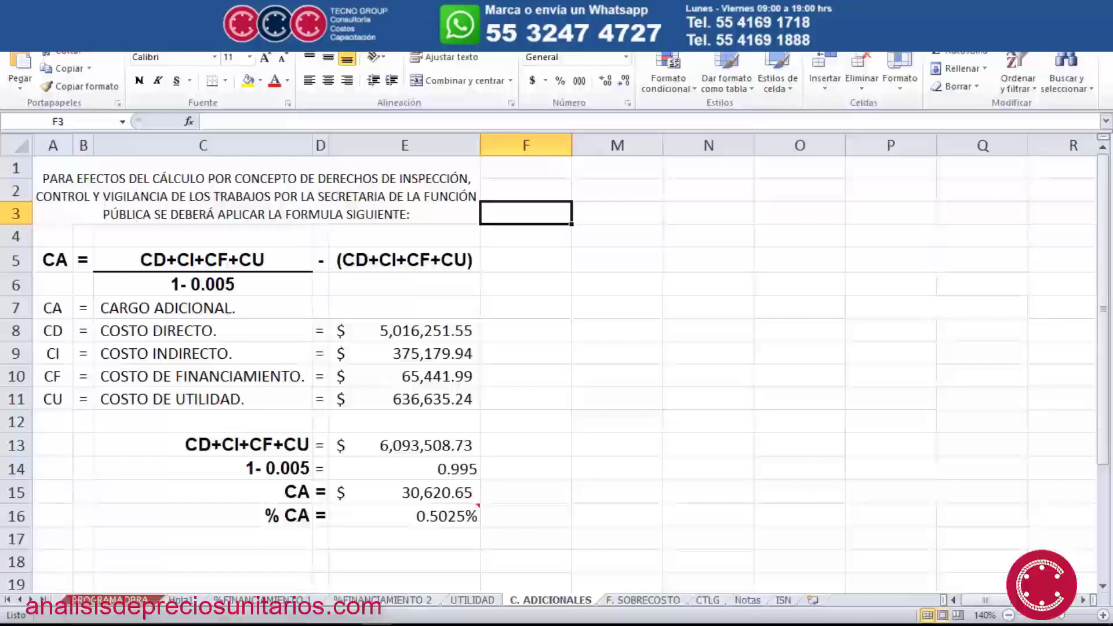
Make the % CA result in cell E16 bold
{"action": "left_click", "coordinate": [433, 516]}
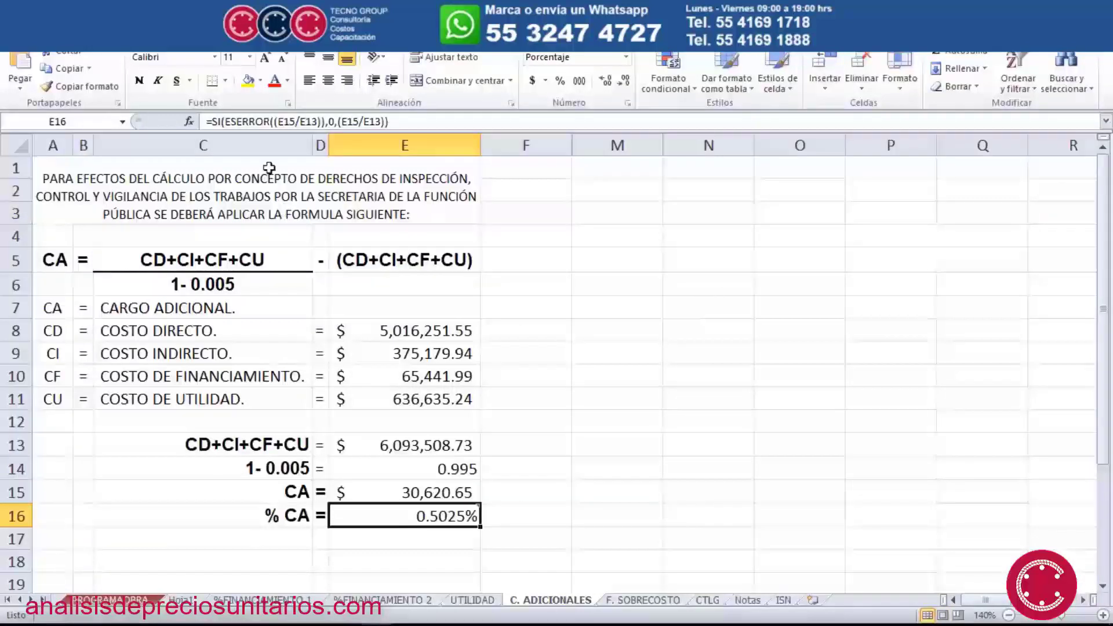
{"action": "key", "text": "ctrl+n"}
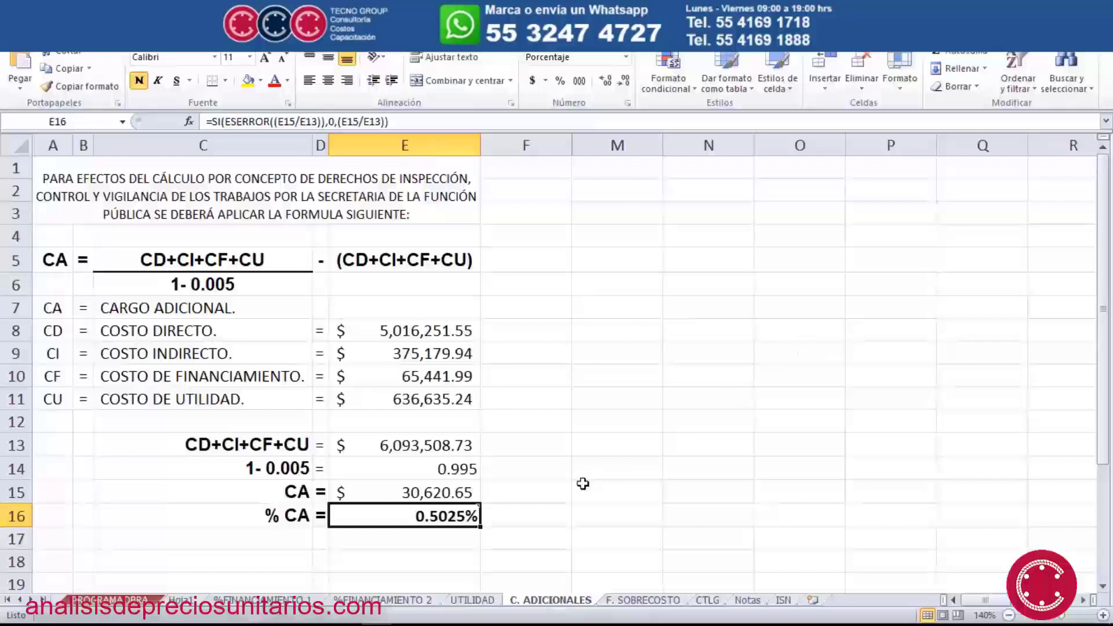
{"action": "mouse_move", "coordinate": [455, 510]}
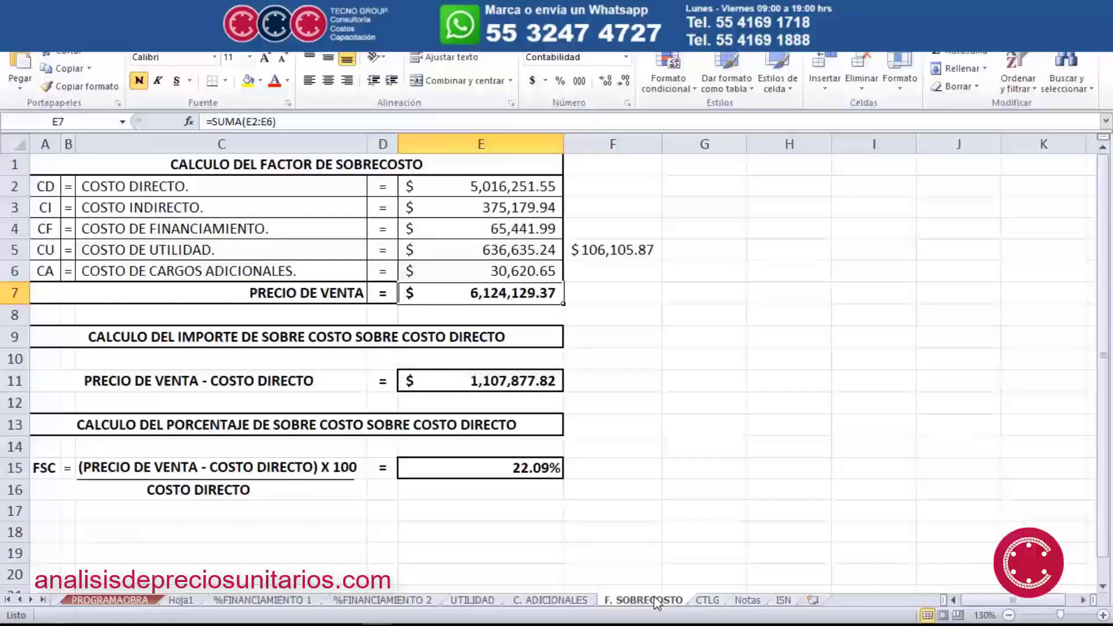
On the F. SOBRECOSTO sheet, examine the source of each cost component from CD to CA and the PRECIO DE VENTA sum
{"action": "left_click", "coordinate": [484, 185]}
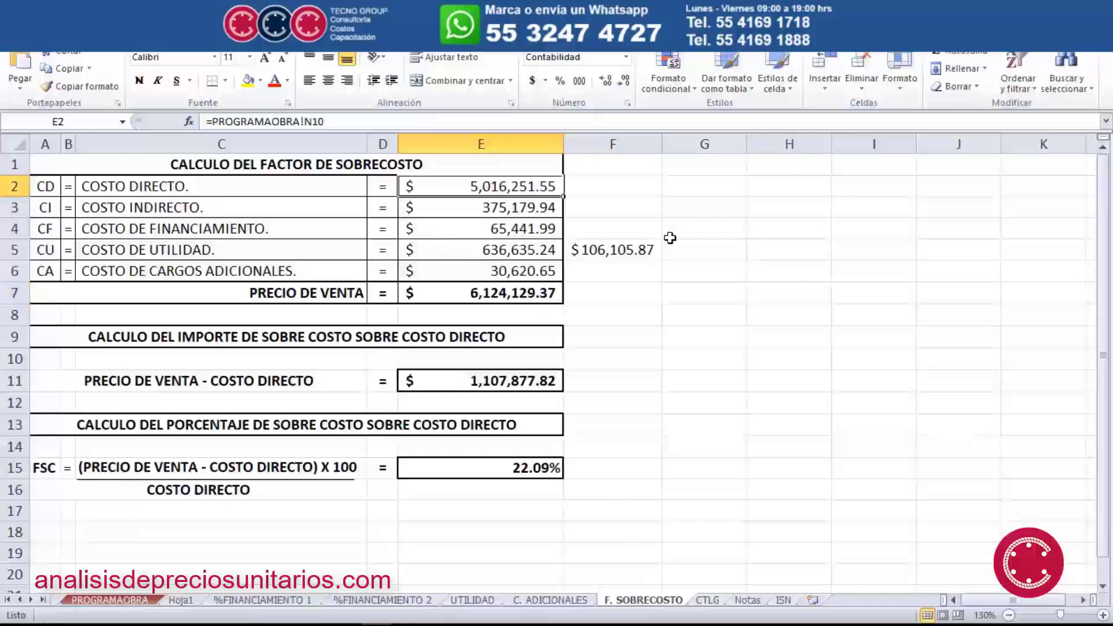
{"action": "key", "text": "Down"}
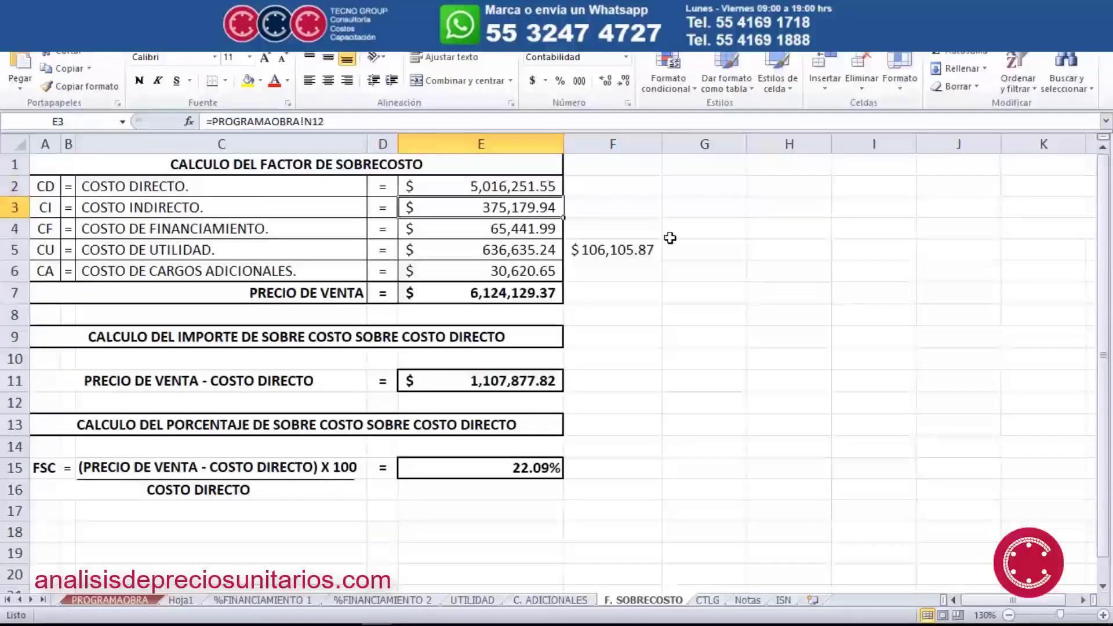
{"action": "key", "text": "Down"}
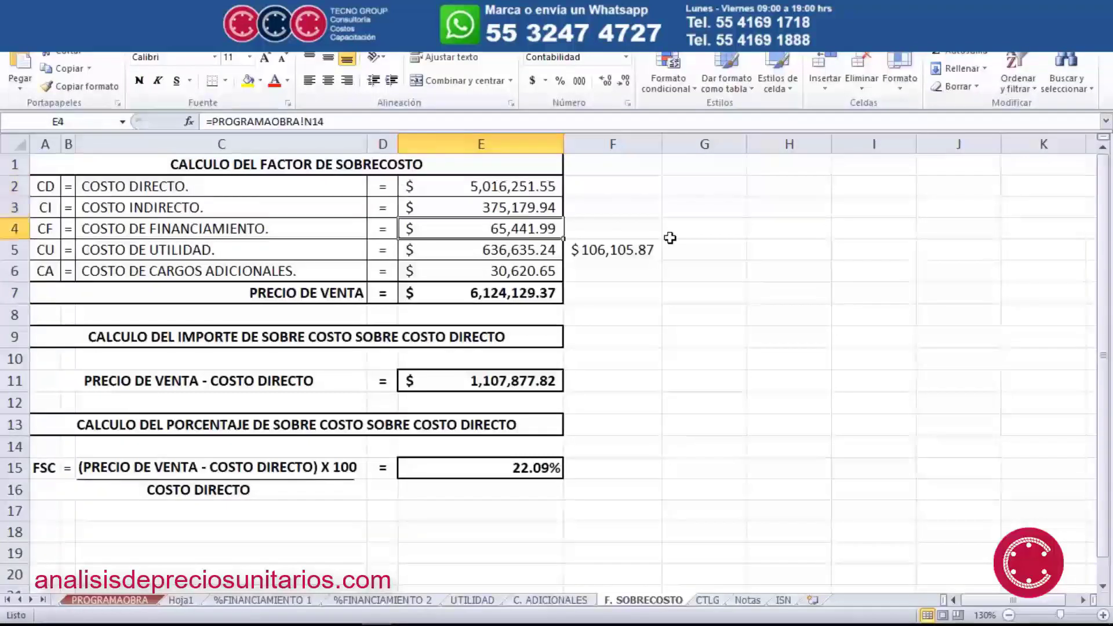
{"action": "key", "text": "Down"}
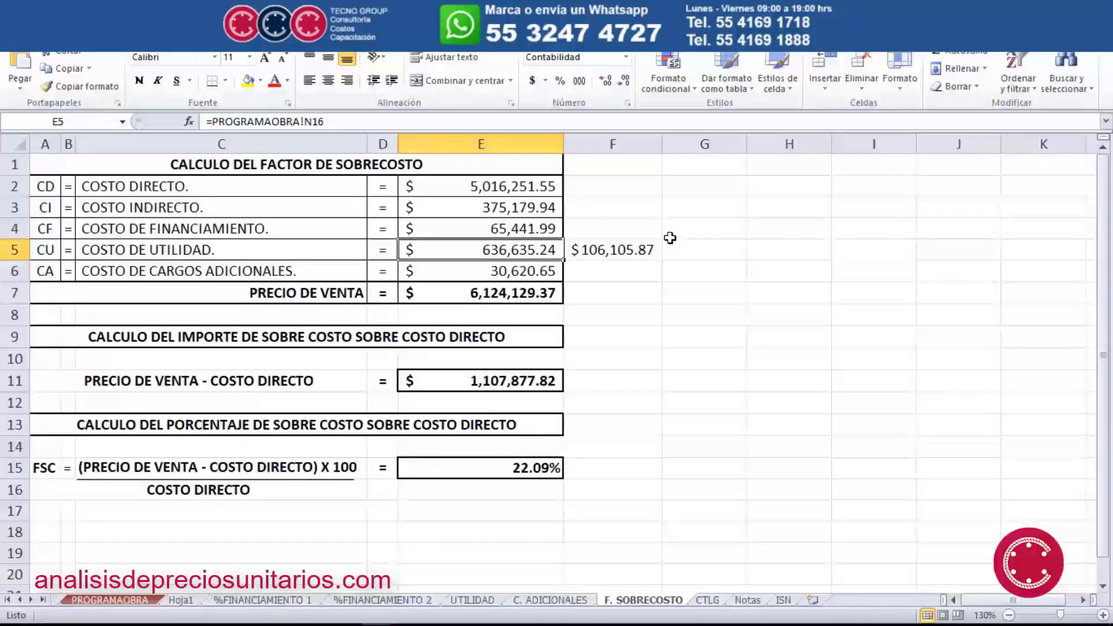
{"action": "key", "text": "Down"}
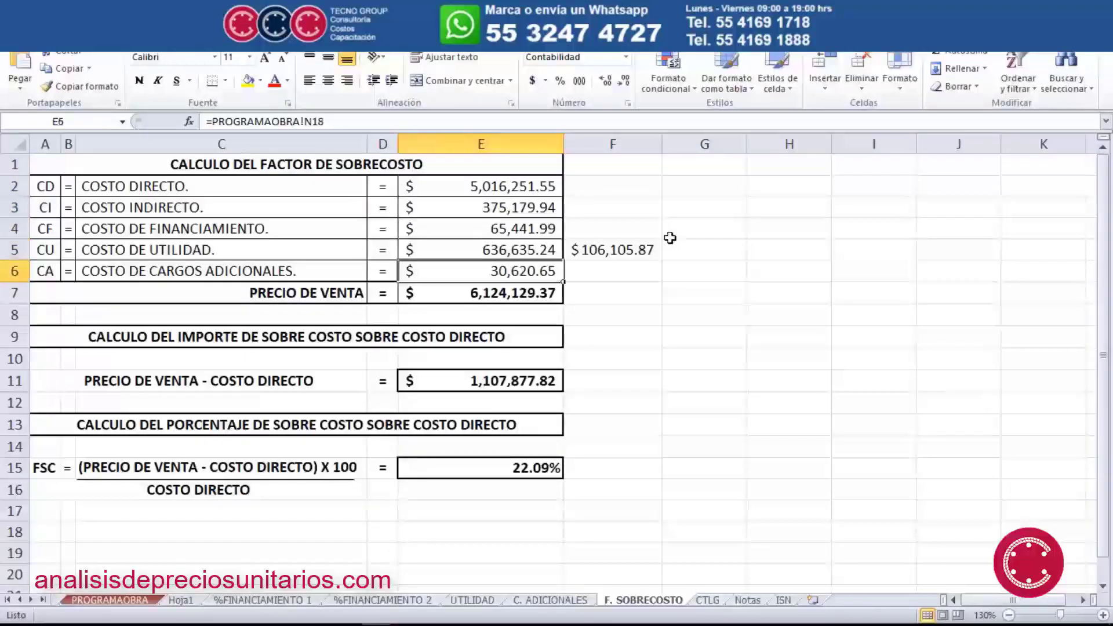
{"action": "key", "text": "Down"}
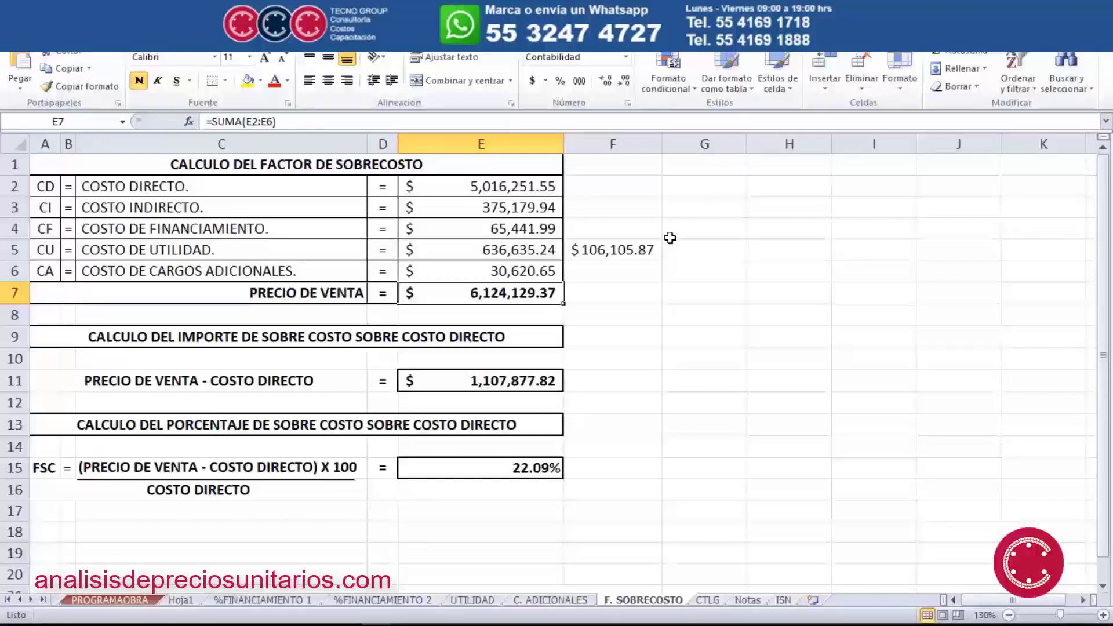
Examine the overcost amount formula in E11 and the FSC percentage formula in E15
{"action": "key", "text": "Down"}
{"action": "key", "text": "Down"}
{"action": "key", "text": "Down"}
{"action": "key", "text": "Down"}
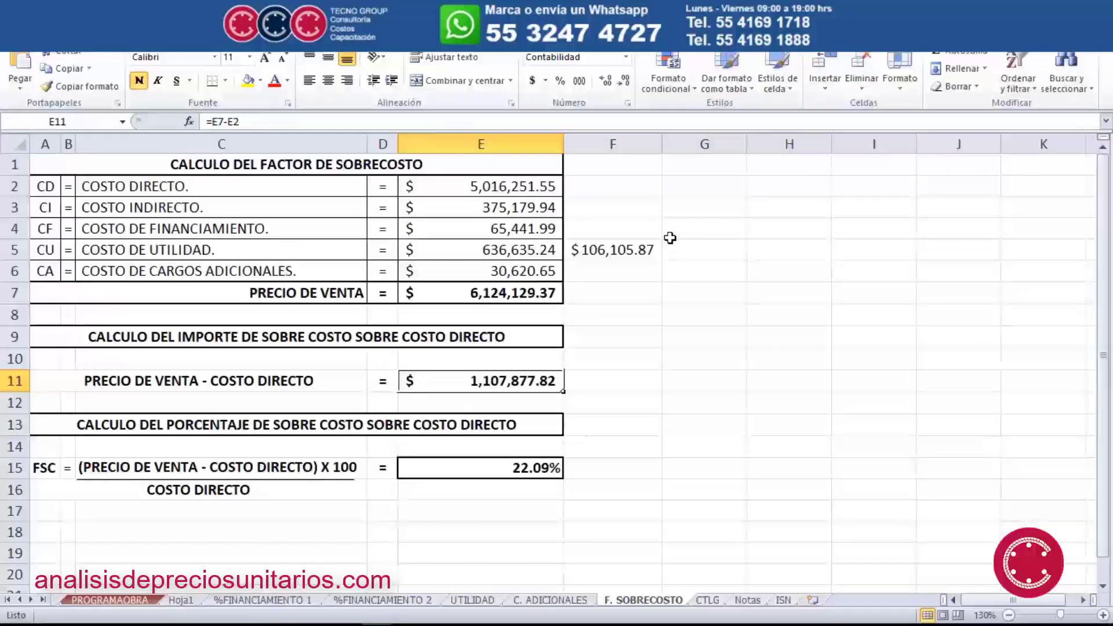
{"action": "key", "text": "Down"}
{"action": "key", "text": "Down"}
{"action": "key", "text": "Down"}
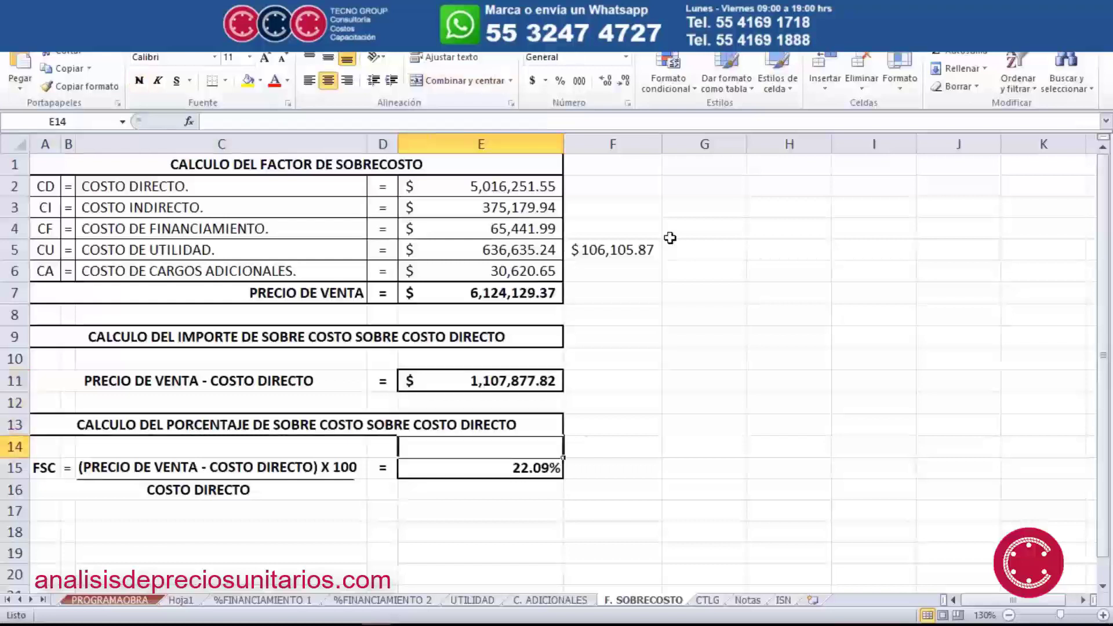
{"action": "key", "text": "Down"}
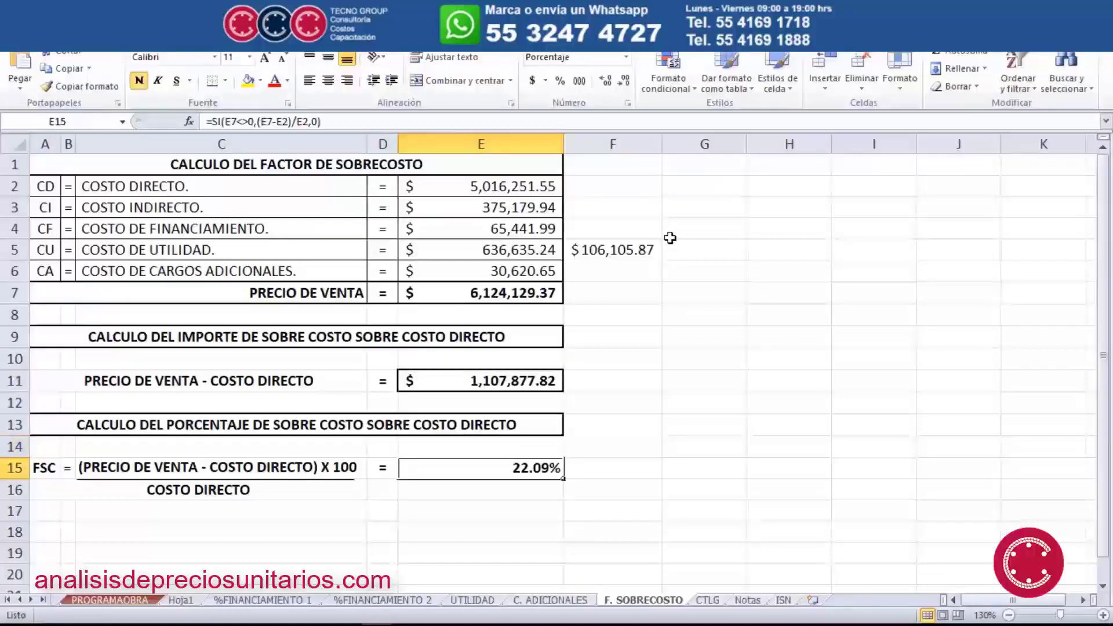